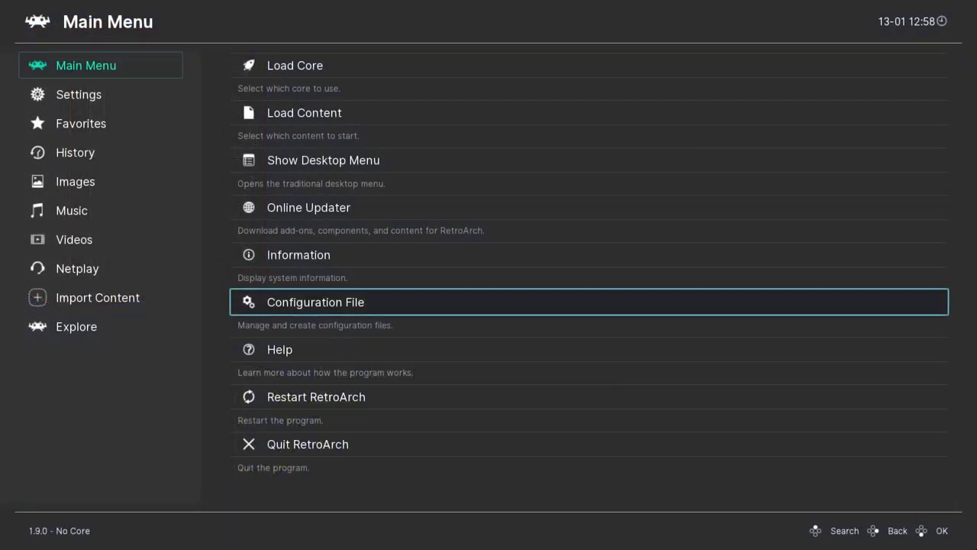
Browse the RetroArch 1.9.0 Main Menu, which shows no core loaded.
{"action": "key", "text": "Up"}
Load the DOS (DOSBox-Pure) core from the Load Core list.
{"action": "key", "text": "Up"}
{"action": "key", "text": "Up"}
{"action": "key", "text": "Up"}
{"action": "key", "text": "Up"}
{"action": "key", "text": "Up"}
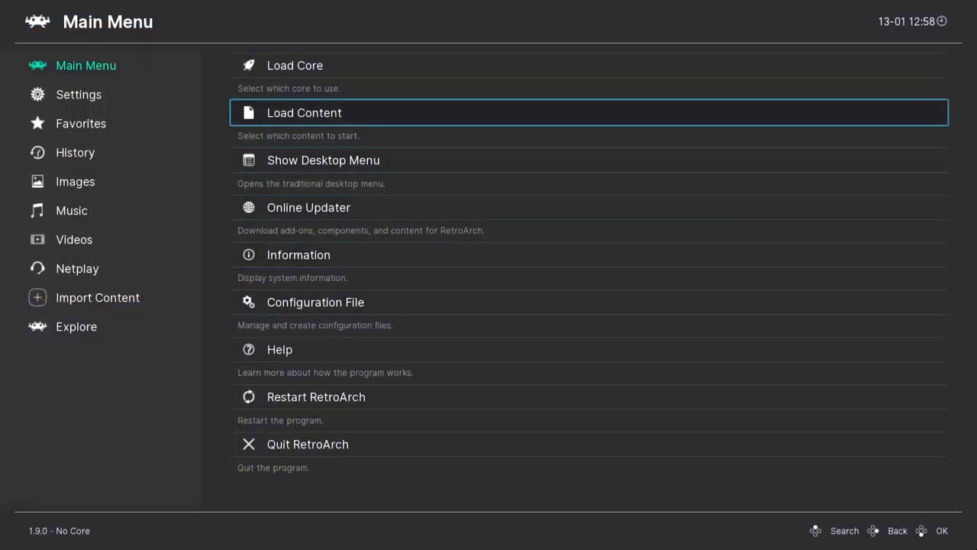
{"action": "key", "text": "Down"}
{"action": "key", "text": "Down"}
{"action": "key", "text": "Down"}
{"action": "key", "text": "Down"}
{"action": "key", "text": "Down"}
{"action": "key", "text": "Down"}
{"action": "key", "text": "Up"}
{"action": "key", "text": "Up"}
{"action": "key", "text": "Up"}
{"action": "key", "text": "Up"}
{"action": "key", "text": "Up"}
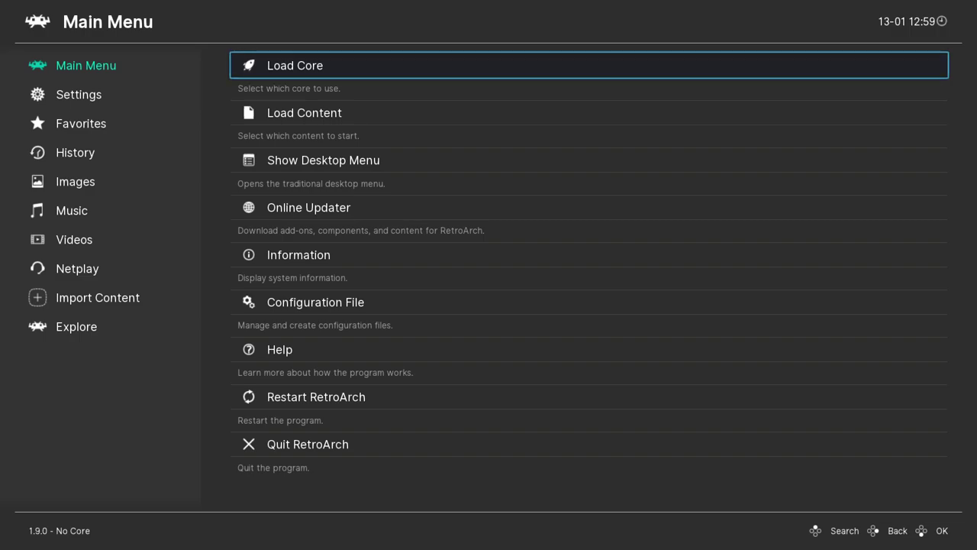
{"action": "key", "text": "Return"}
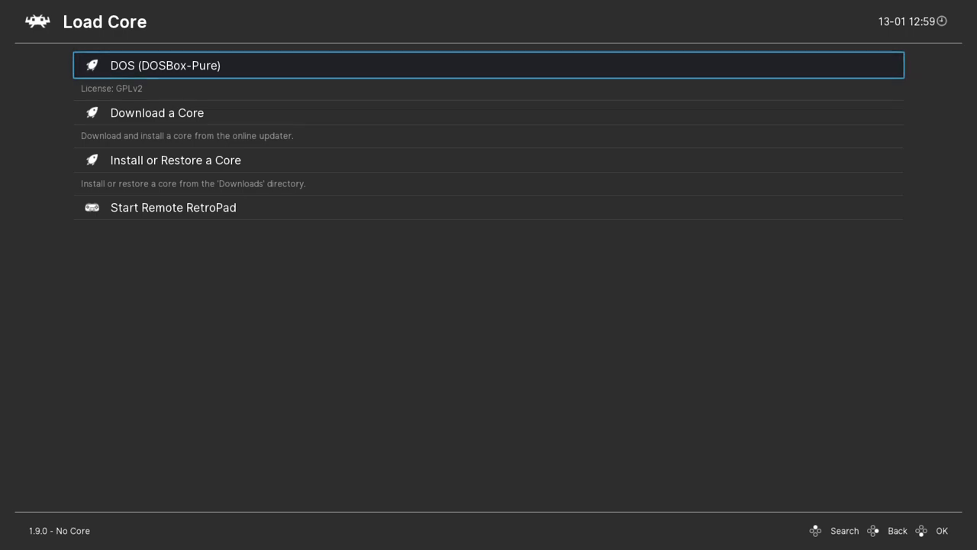
{"action": "key", "text": "Return"}
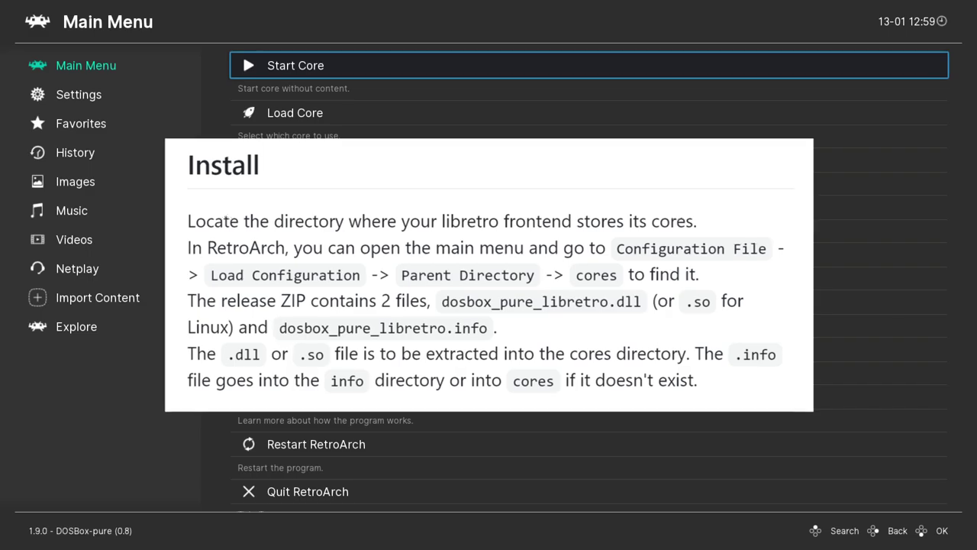
Start DOSBox-Pure with Doom (1993), then call up its start menu at DOOM.EXE.
{"action": "key", "text": "Return"}
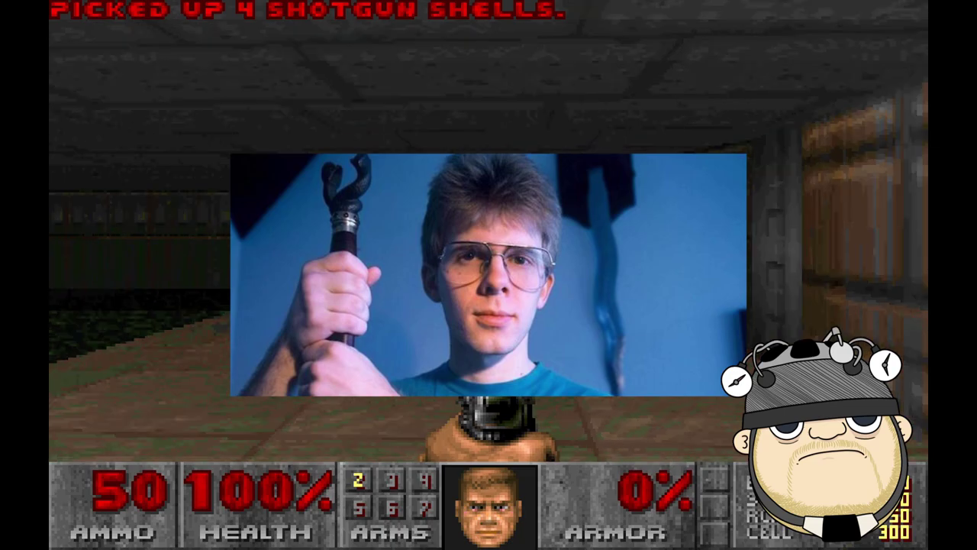
{"action": "key", "text": "Escape"}
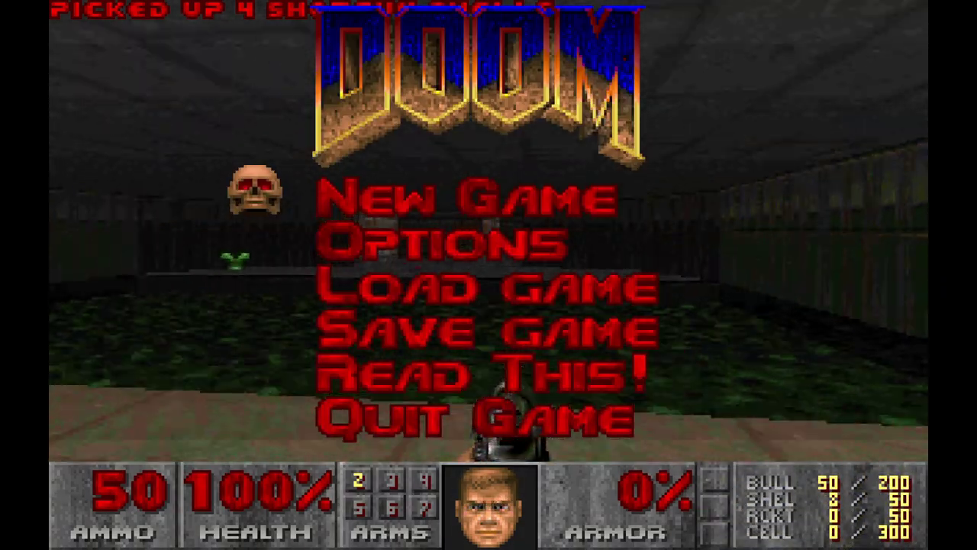
{"action": "key", "text": "ctrl+Home"}
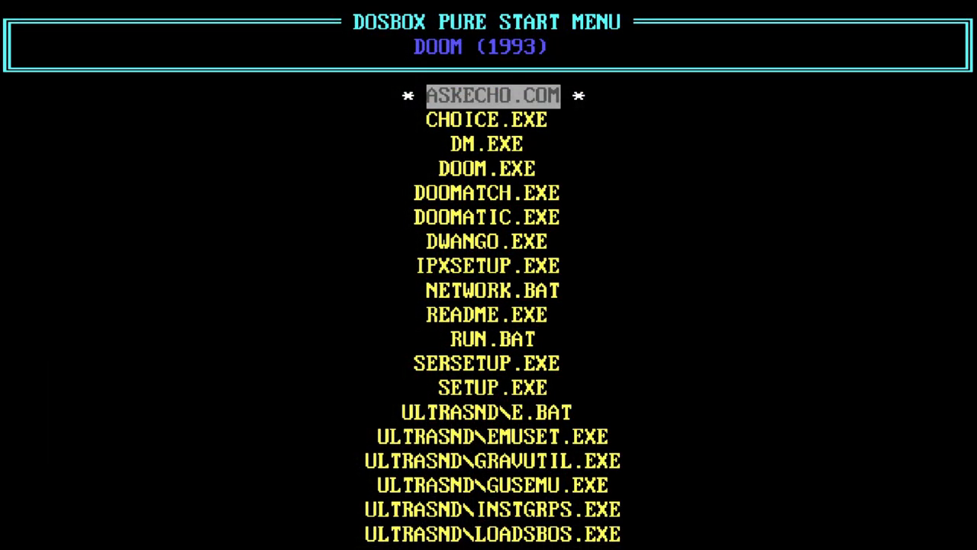
{"action": "key", "text": "Down"}
{"action": "key", "text": "Down"}
{"action": "key", "text": "Down"}
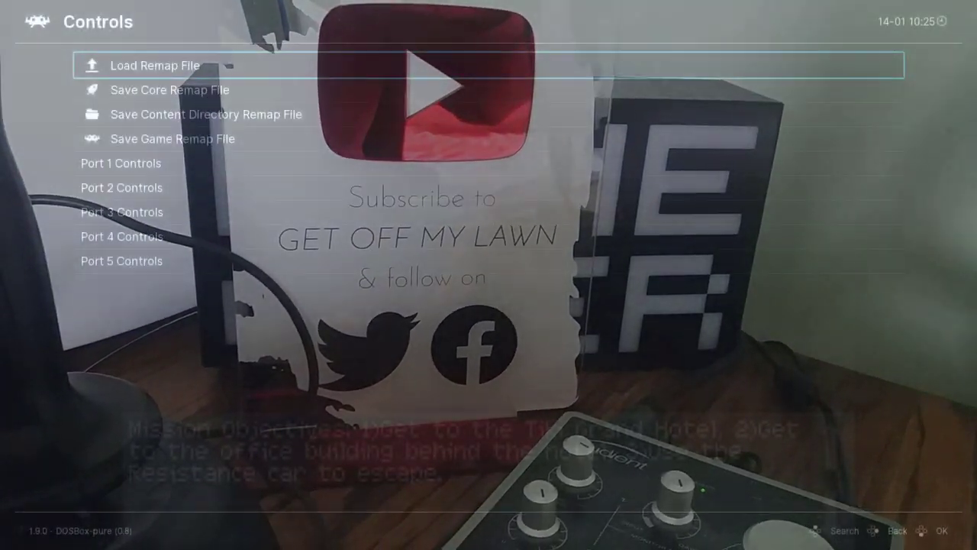
Review the Port 1 button mappings, then choose Quit Game in Doom to show the quit prompt.
{"action": "key", "text": "Down"}
{"action": "key", "text": "Down"}
{"action": "key", "text": "Down"}
{"action": "key", "text": "Down"}
{"action": "key", "text": "Return"}
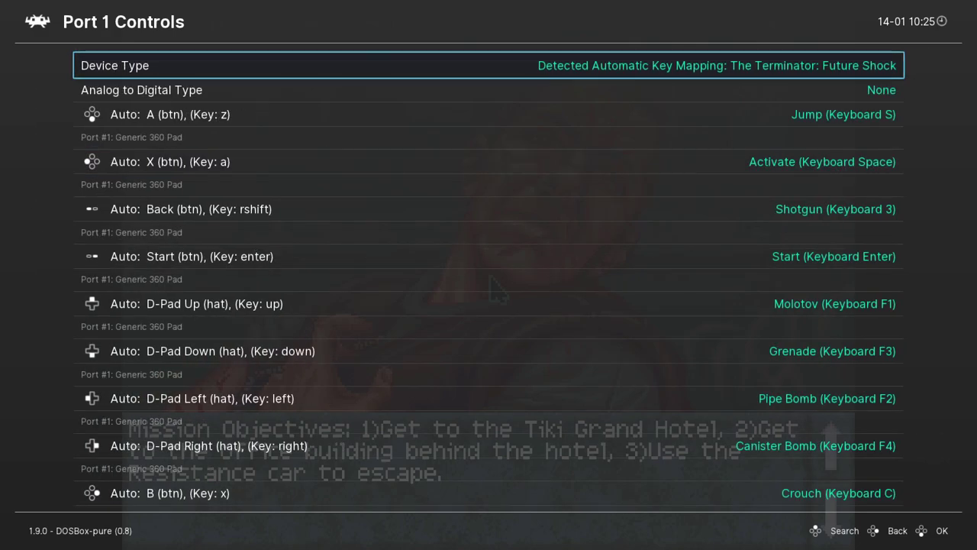
{"action": "key", "text": "Down"}
{"action": "key", "text": "Down"}
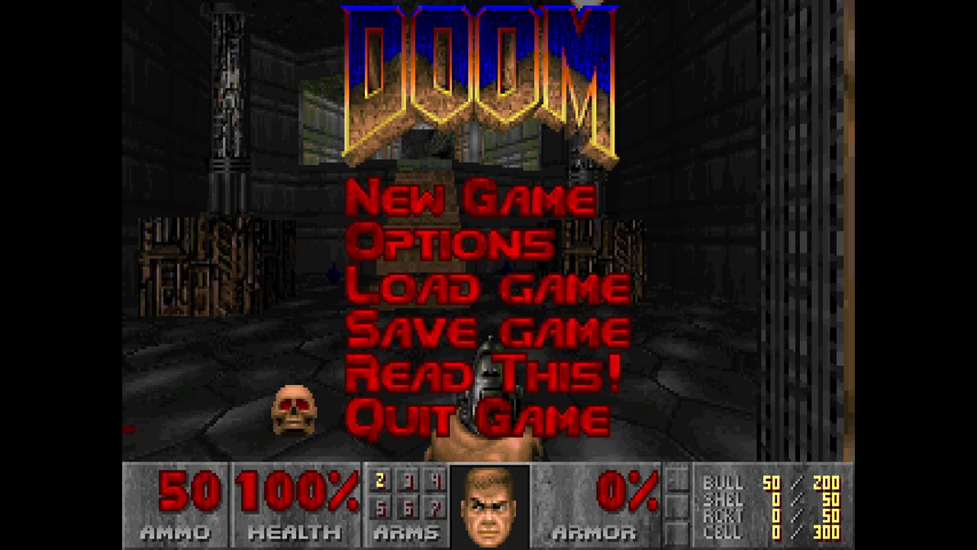
{"action": "key", "text": "Return"}
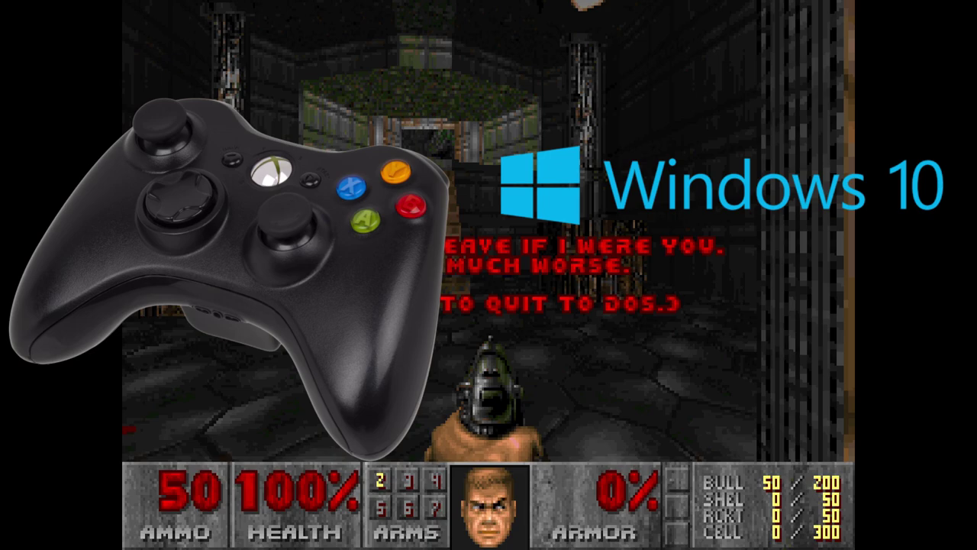
Check the Menu Toggle Gamepad Combo choices under Input > Hotkeys, then open Configuration File.
{"action": "key", "text": "F1"}
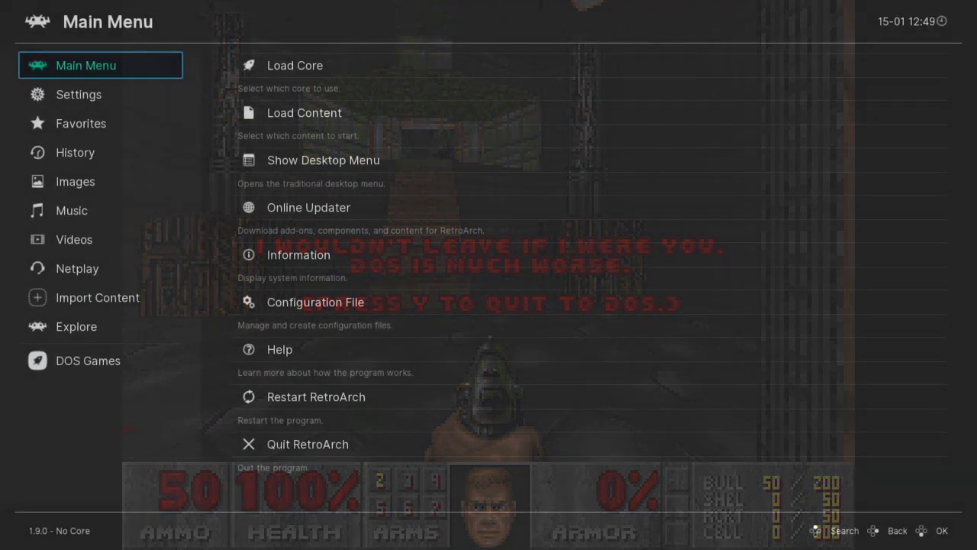
{"action": "key", "text": "Down"}
{"action": "key", "text": "Right"}
{"action": "key", "text": "Down"}
{"action": "key", "text": "Down"}
{"action": "key", "text": "Down"}
{"action": "key", "text": "Return"}
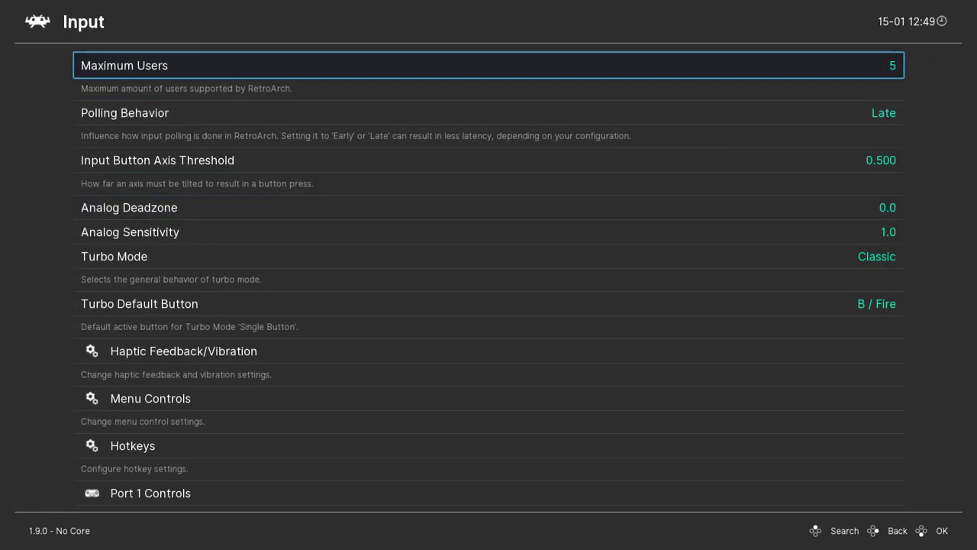
{"action": "key", "text": "Down"}
{"action": "key", "text": "Down"}
{"action": "key", "text": "Down"}
{"action": "key", "text": "Down"}
{"action": "key", "text": "Down"}
{"action": "key", "text": "Down"}
{"action": "key", "text": "Down"}
{"action": "key", "text": "Down"}
{"action": "key", "text": "Down"}
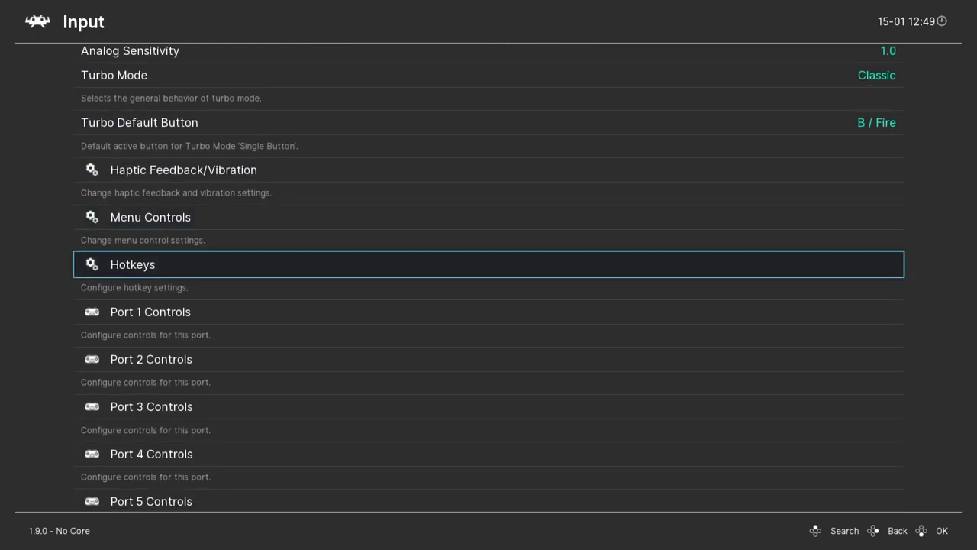
{"action": "key", "text": "Return"}
{"action": "key", "text": "Down"}
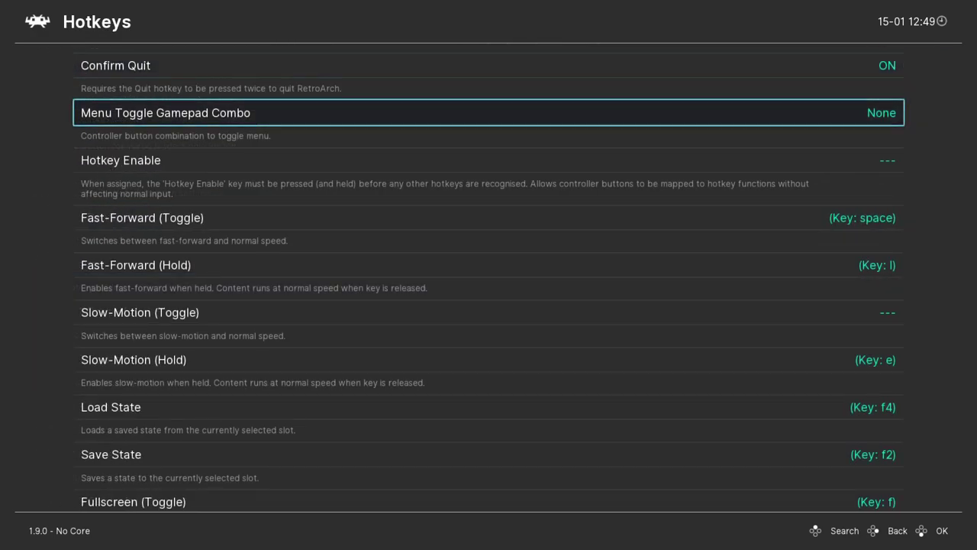
{"action": "key", "text": "Return"}
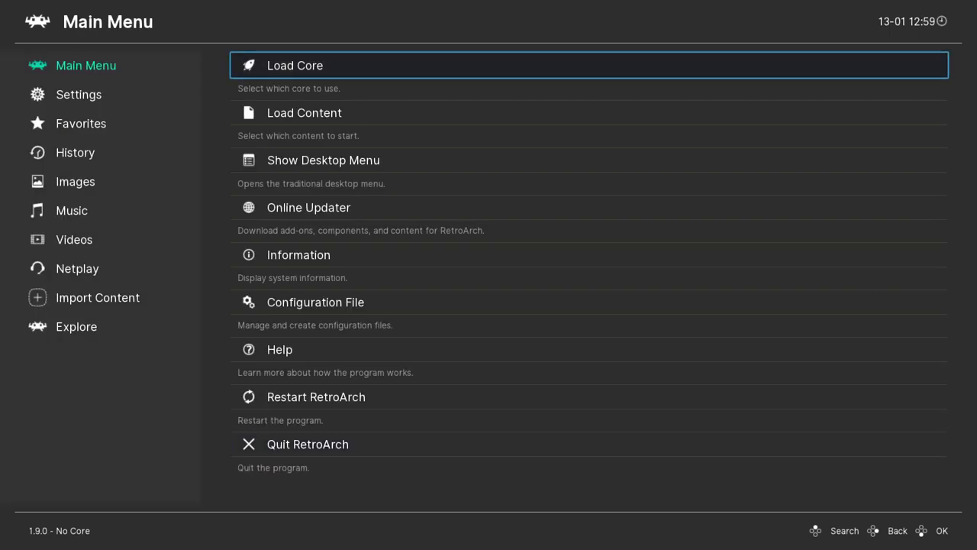
{"action": "key", "text": "Down"}
{"action": "key", "text": "Down"}
{"action": "key", "text": "Down"}
{"action": "key", "text": "Down"}
{"action": "key", "text": "Down"}
{"action": "key", "text": "Return"}
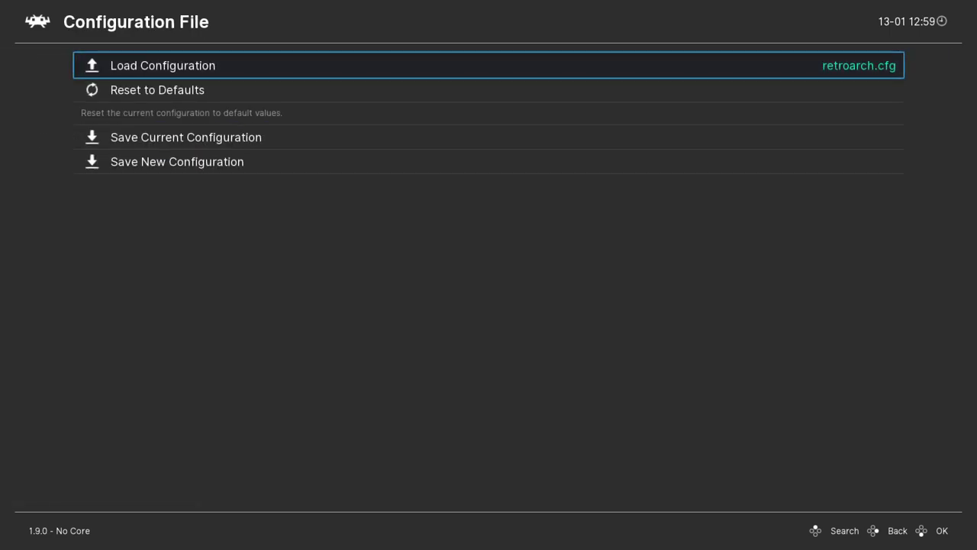
Browse Load Configuration to the cores folder, then back out to the Main Menu.
{"action": "key", "text": "Return"}
Load DOSBox-Pure, start it without content, and run Doom from the DOS command line.
{"action": "key", "text": "Return"}
{"action": "key", "text": "Down"}
{"action": "key", "text": "Escape"}
{"action": "key", "text": "Up"}
{"action": "key", "text": "Up"}
{"action": "key", "text": "Up"}
{"action": "key", "text": "Up"}
{"action": "key", "text": "Up"}
{"action": "key", "text": "BackSpace"}
{"action": "key", "text": "BackSpace"}
{"action": "key", "text": "Up"}
{"action": "key", "text": "Up"}
{"action": "key", "text": "Up"}
{"action": "key", "text": "Up"}
{"action": "key", "text": "Up"}
{"action": "key", "text": "Return"}
{"action": "key", "text": "Return"}
{"action": "key", "text": "Down"}
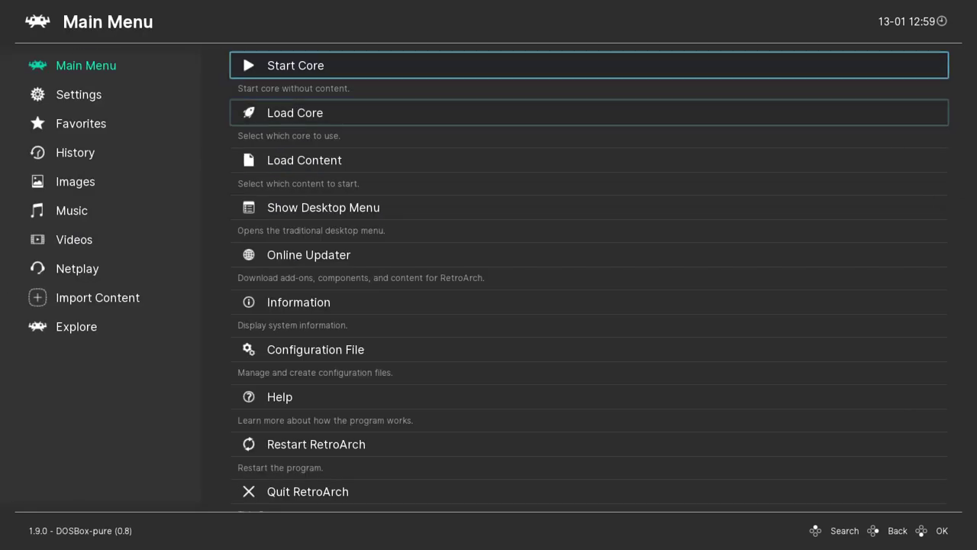
{"action": "key", "text": "Up"}
{"action": "key", "text": "Return"}
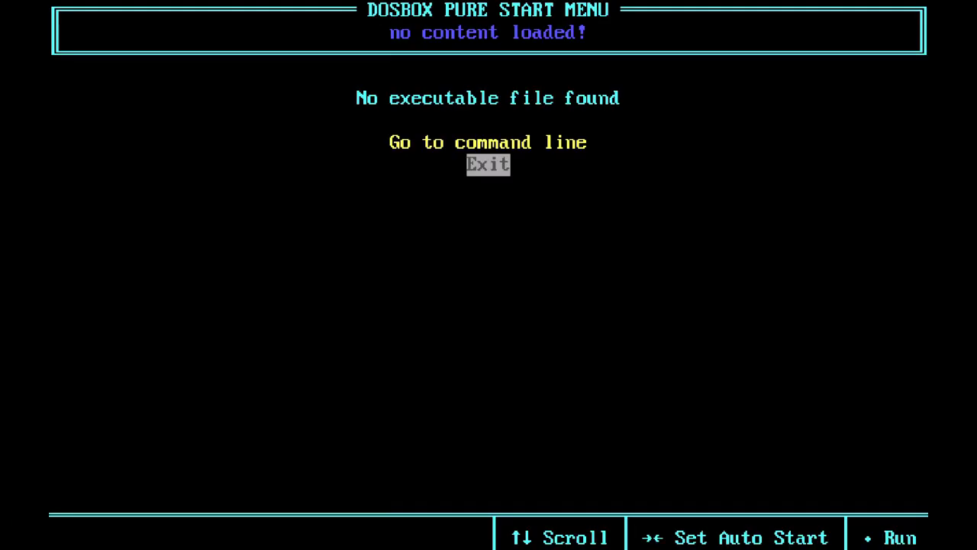
{"action": "key", "text": "Up"}
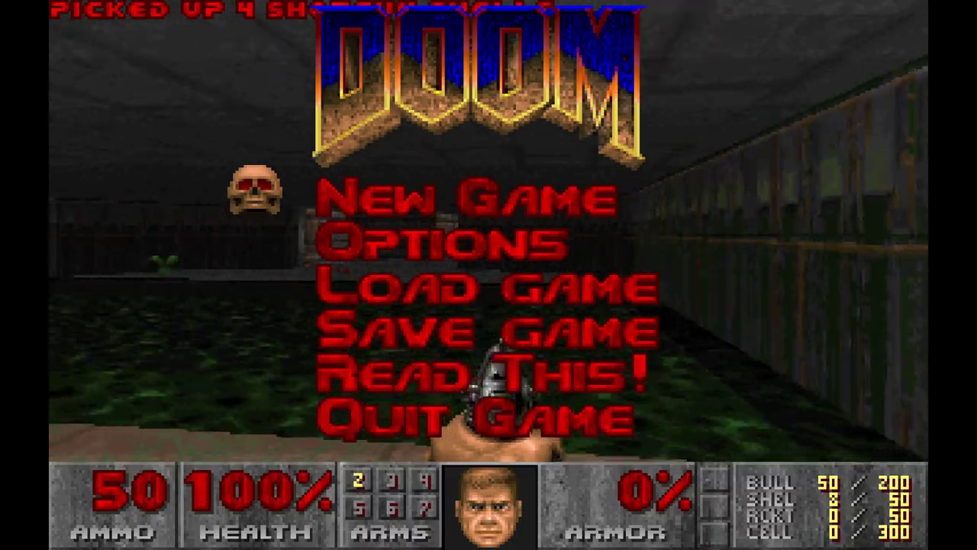
{"action": "key", "text": "Escape"}
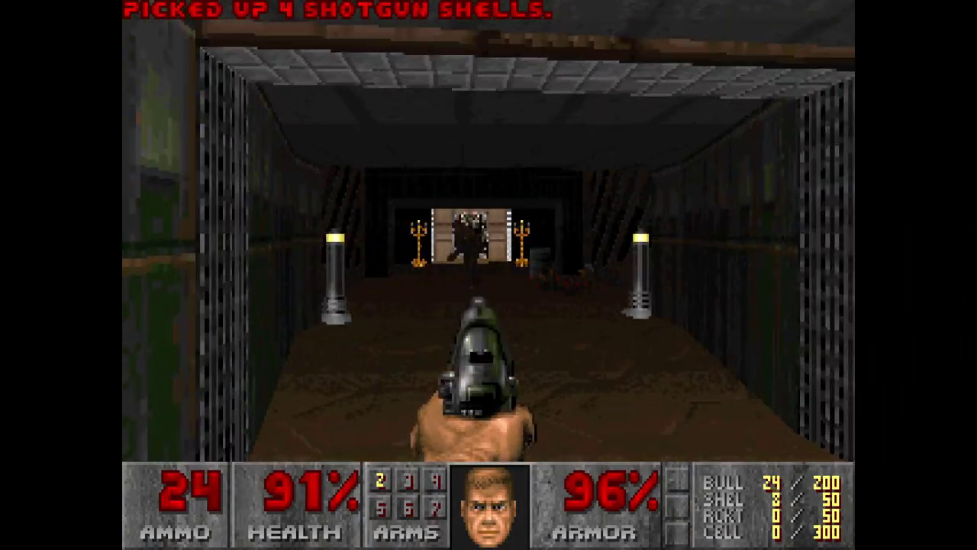
Open and close Doom's main menu, then turn to look around in the game.
{"action": "key", "text": "Escape"}
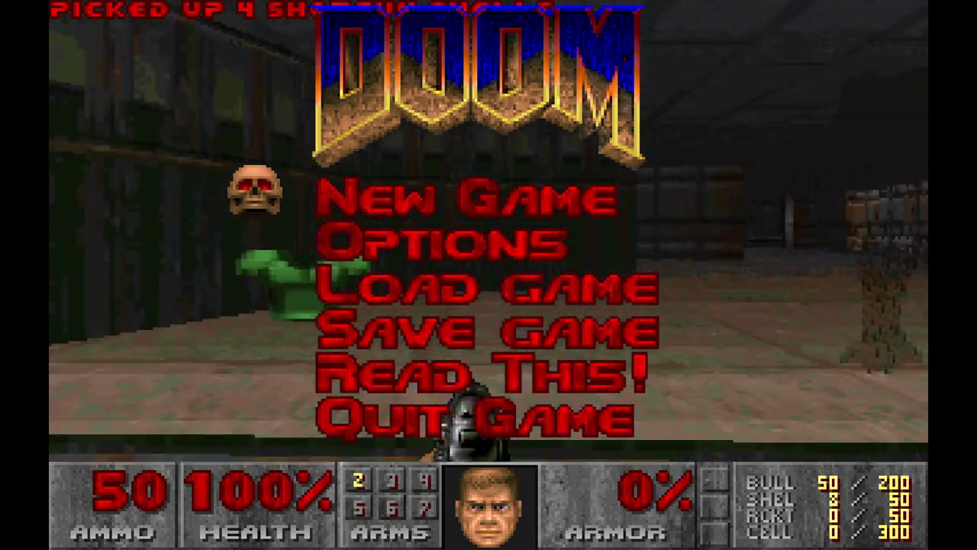
{"action": "key", "text": "Escape"}
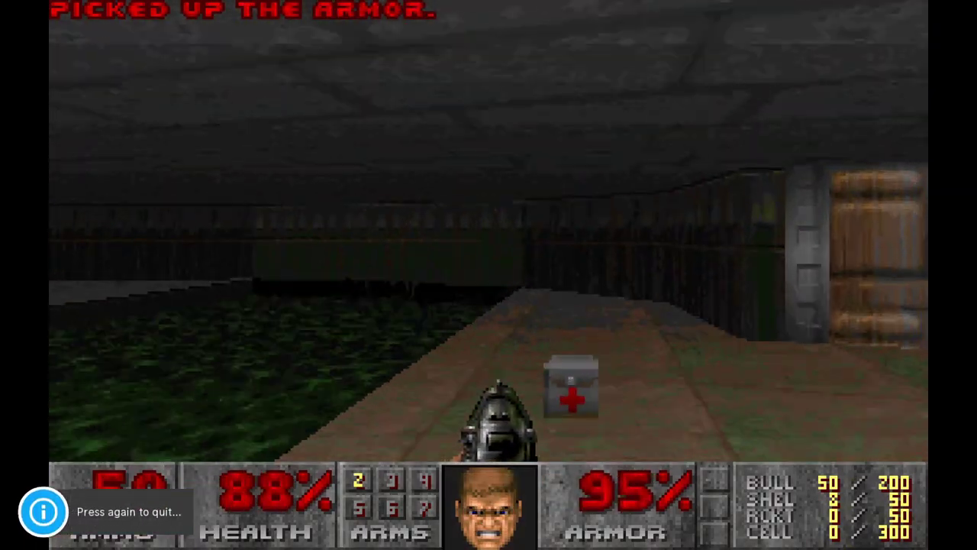
{"action": "key", "text": "Left"}
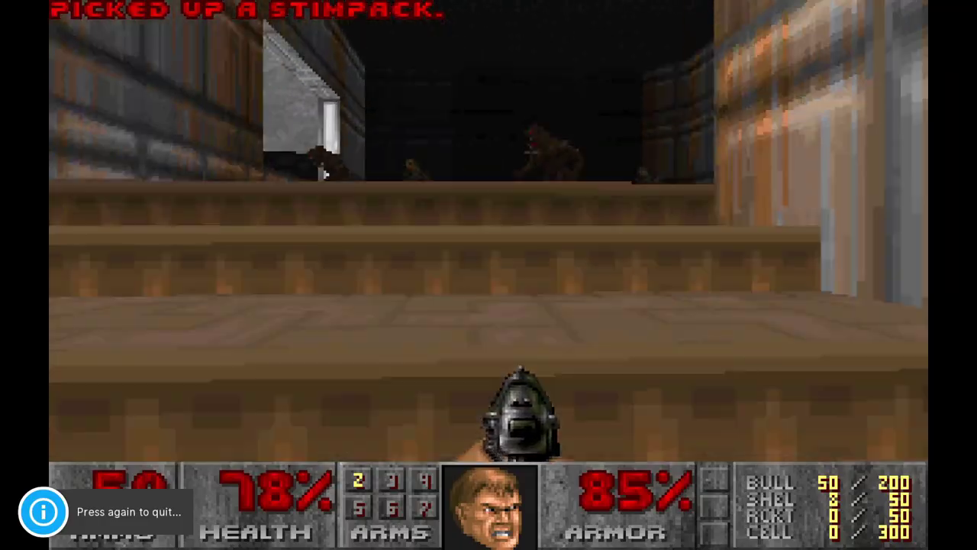
View the Aspect Ratio choices (4:3) under Settings > Video > Scaling.
{"action": "key", "text": "Escape"}
{"action": "key", "text": "Down"}
{"action": "key", "text": "Right"}
{"action": "key", "text": "Down"}
{"action": "key", "text": "Right"}
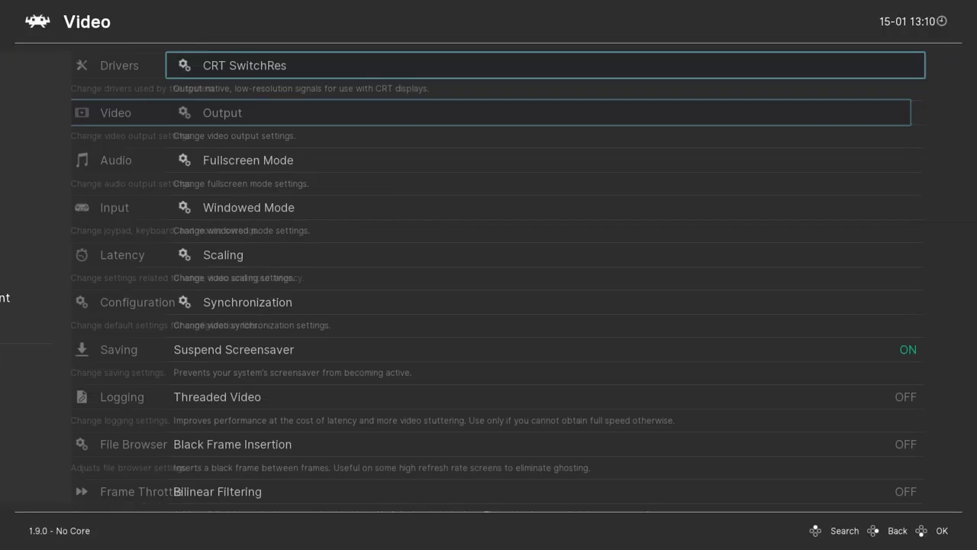
{"action": "key", "text": "Down"}
{"action": "key", "text": "Down"}
{"action": "key", "text": "Down"}
{"action": "key", "text": "Right"}
{"action": "key", "text": "Down"}
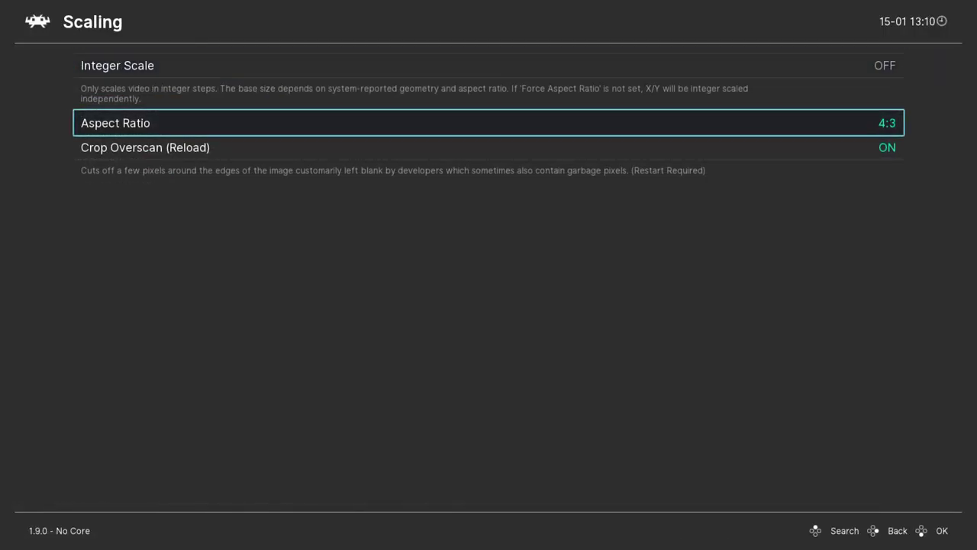
{"action": "key", "text": "Return"}
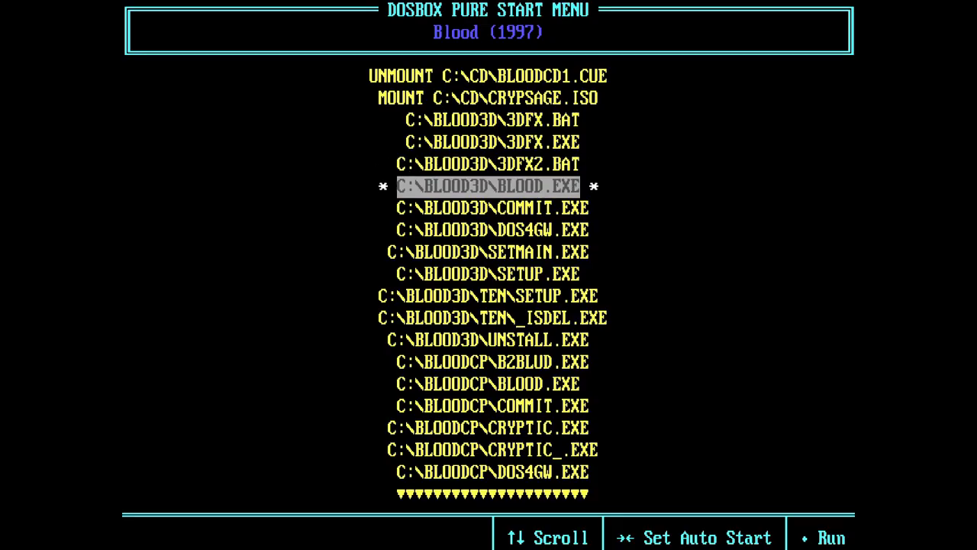
Launch C:\BLOOD3D\BLOOD.EXE and fight the approaching zombie in the graveyard.
{"action": "key", "text": "Up"}
{"action": "key", "text": "Up"}
{"action": "key", "text": "Up"}
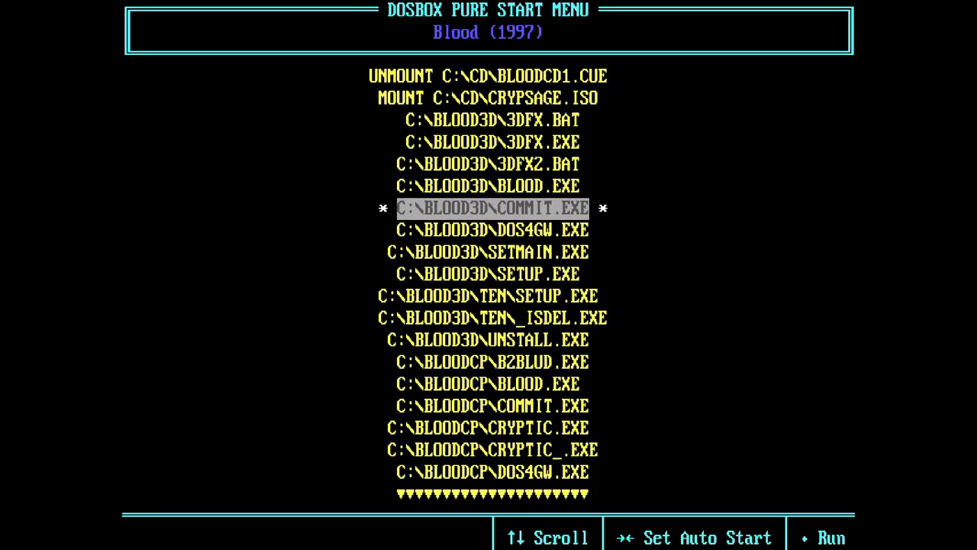
{"action": "key", "text": "Return"}
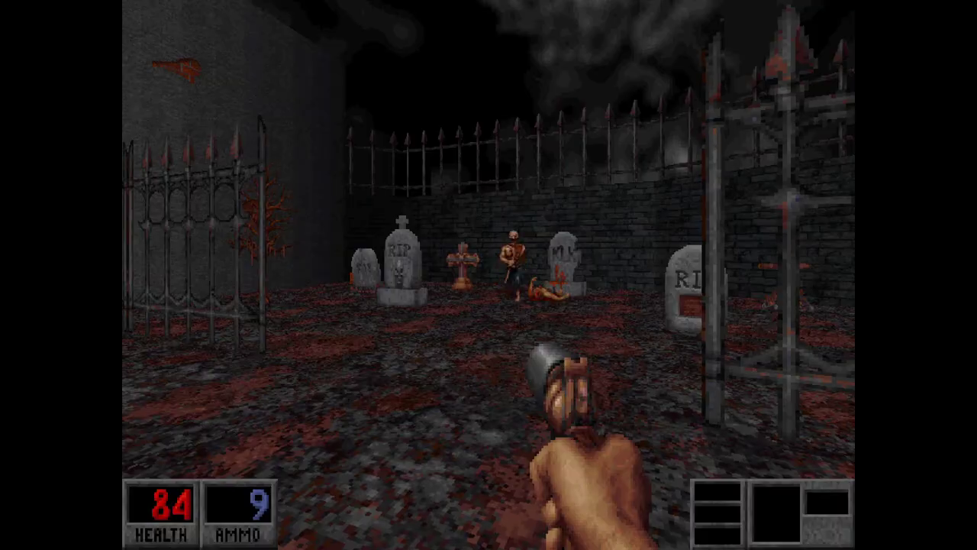
{"action": "key", "text": "ctrl"}
{"action": "key", "text": "Down"}
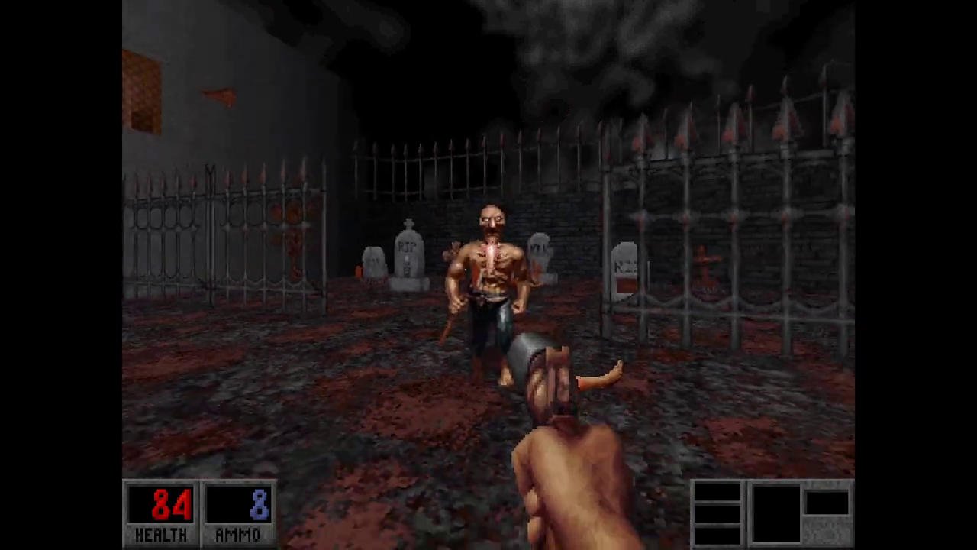
{"action": "key", "text": "Left"}
Turn toward the Morningside Cemetery doors, then browse Daggerfall's start menu list.
{"action": "key", "text": "Right"}
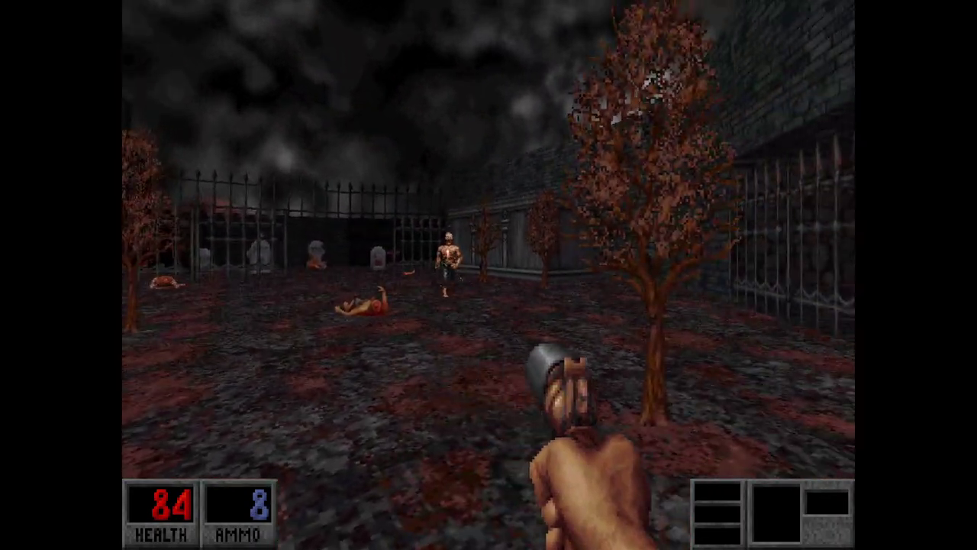
{"action": "key", "text": "Right"}
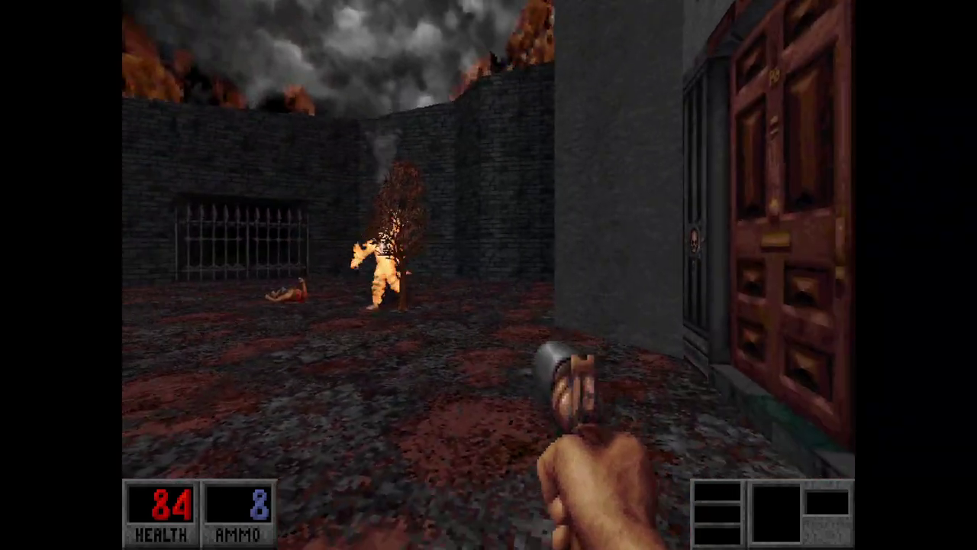
{"action": "key", "text": "Right"}
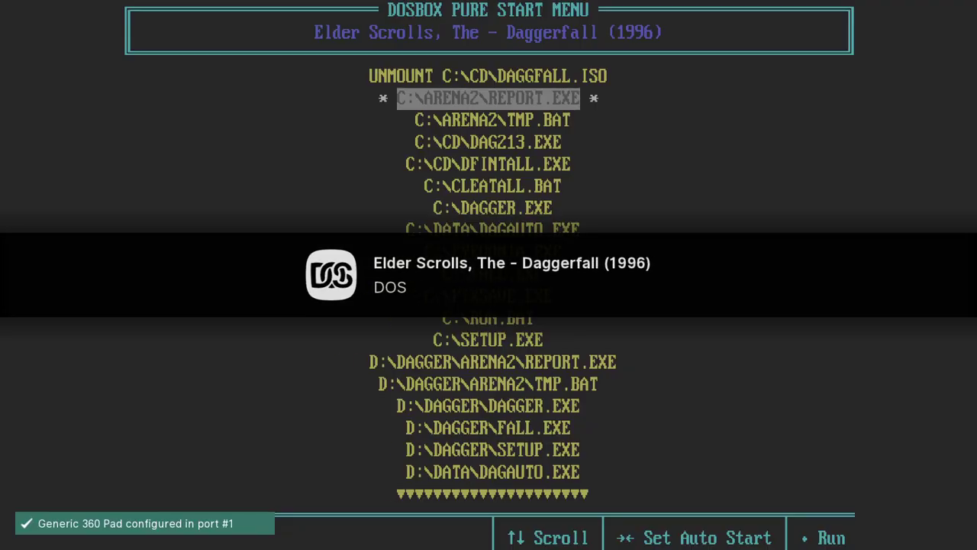
{"action": "key", "text": "Down"}
{"action": "key", "text": "Down"}
{"action": "key", "text": "Down"}
{"action": "key", "text": "Down"}
{"action": "key", "text": "Down"}
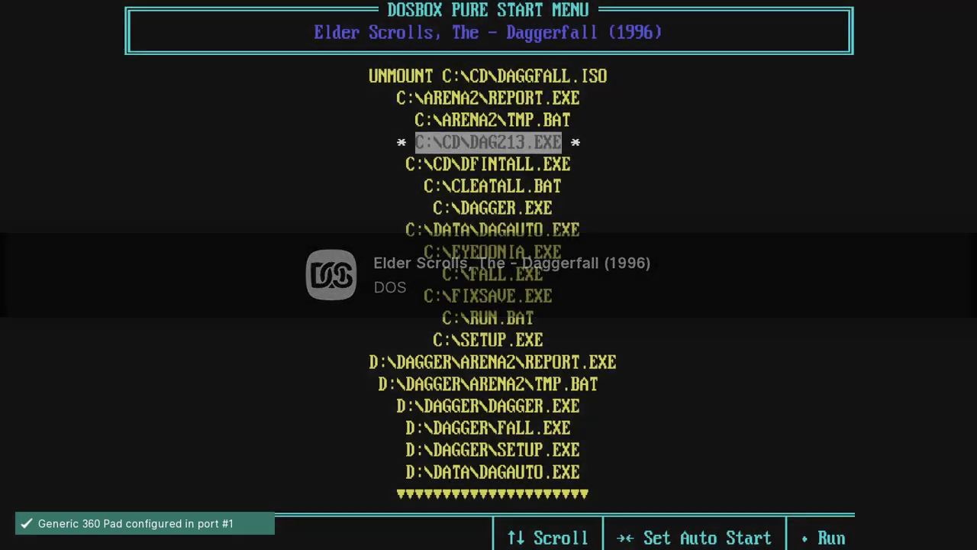
Run DAGGER.EXE and install Daggerfall to the default c:\dagger path.
{"action": "key", "text": "Return"}
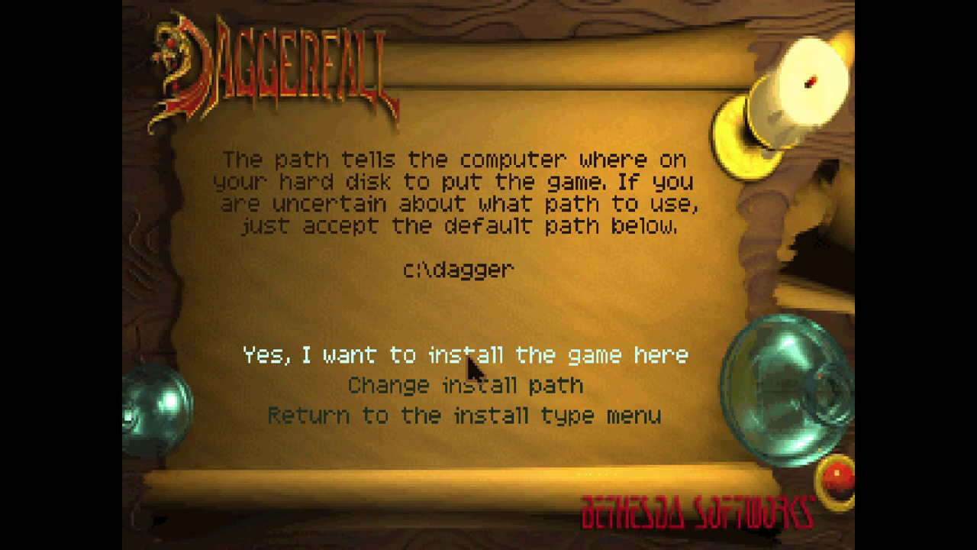
{"action": "left_click", "coordinate": [467, 354]}
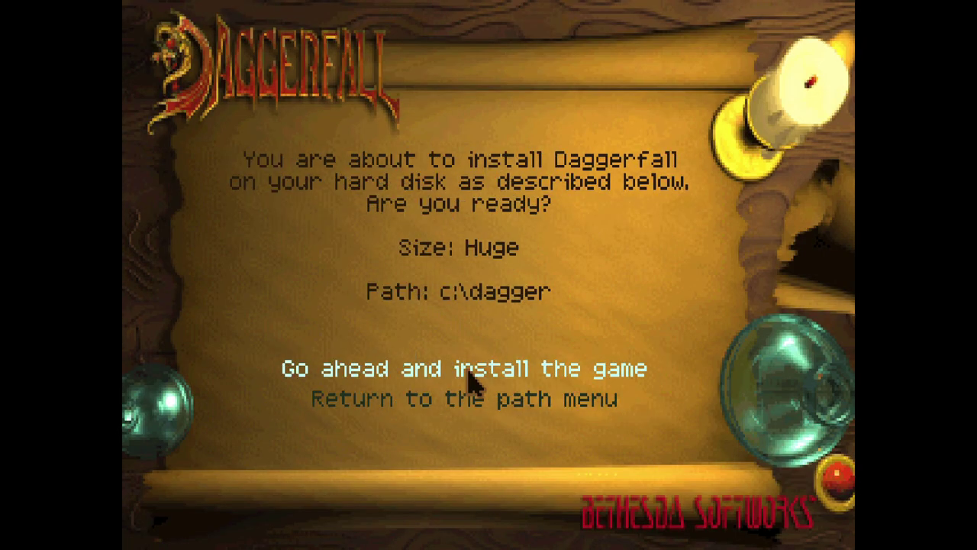
{"action": "left_click", "coordinate": [468, 373]}
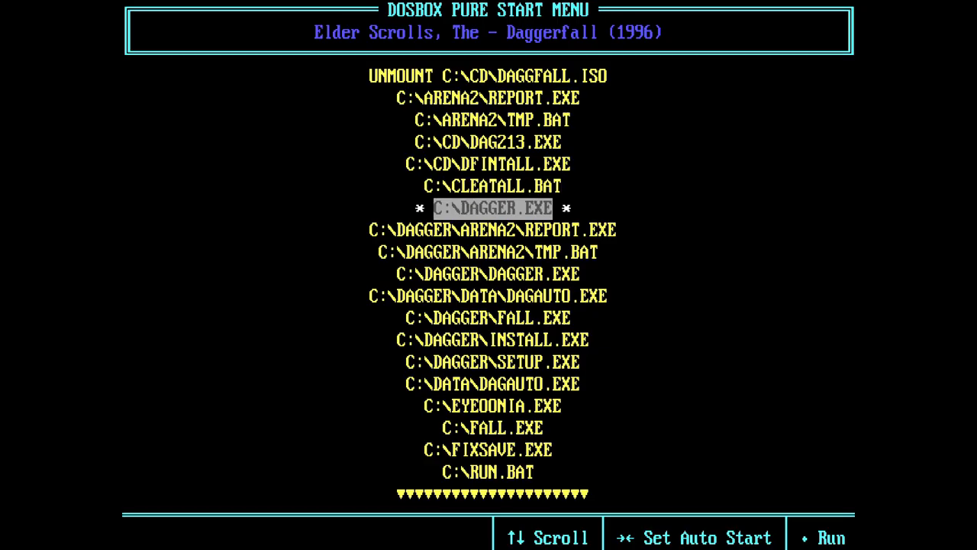
Try the installed Daggerfall, dismiss the missing-CD error, and return to the start menu.
{"action": "key", "text": "Return"}
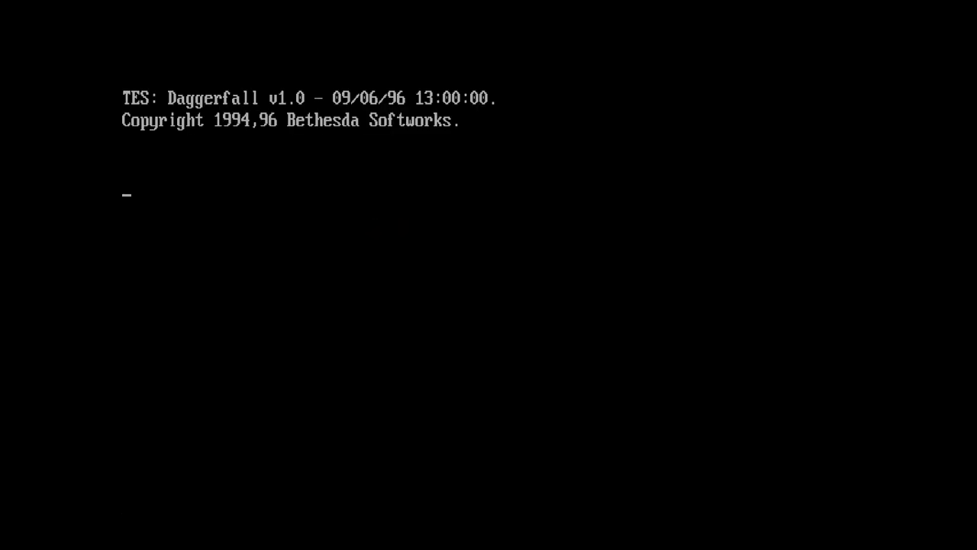
{"action": "key", "text": "Return"}
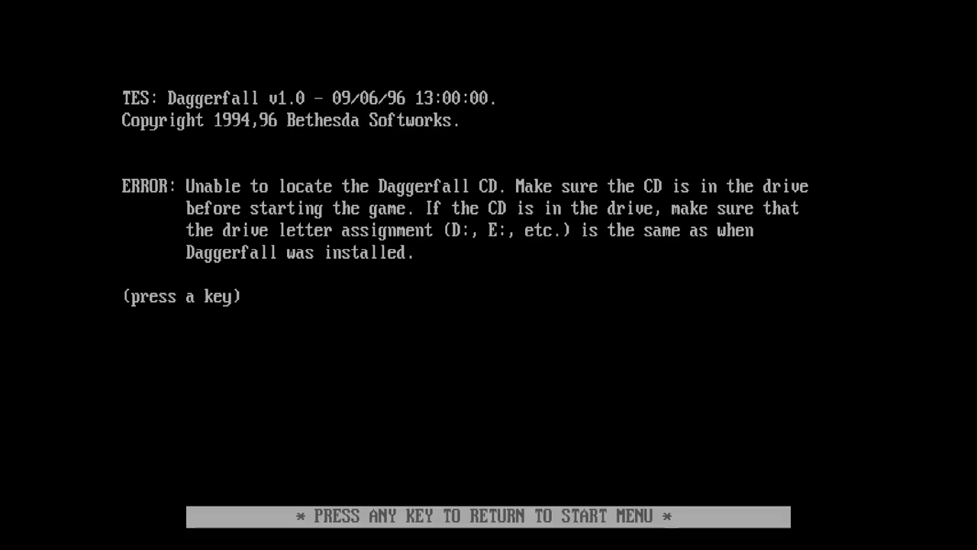
{"action": "key", "text": "Return"}
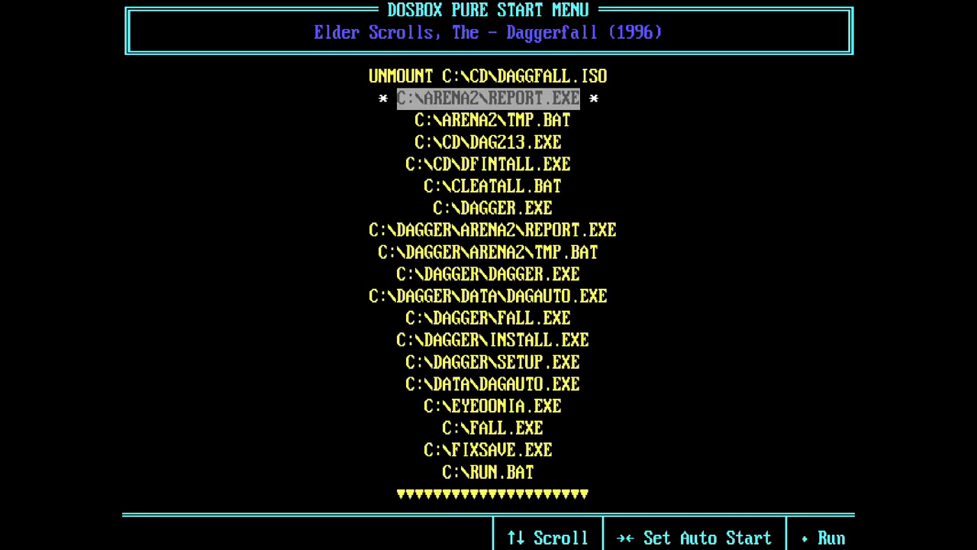
{"action": "key", "text": "Up"}
{"action": "key", "text": "Up"}
{"action": "key", "text": "Down"}
{"action": "key", "text": "Down"}
{"action": "key", "text": "Down"}
{"action": "key", "text": "Down"}
{"action": "key", "text": "Down"}
{"action": "key", "text": "Down"}
{"action": "key", "text": "Down"}
{"action": "key", "text": "Down"}
{"action": "key", "text": "Down"}
{"action": "key", "text": "Down"}
{"action": "key", "text": "Down"}
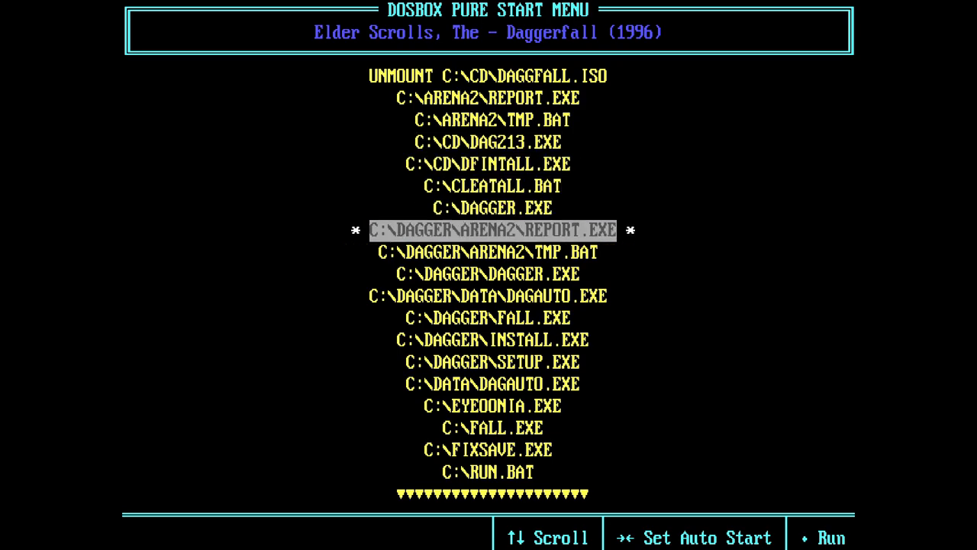
Run DAGAUTO.EXE and accept the auto-detected Sound Blaster 16/AWE32 settings.
{"action": "key", "text": "Return"}
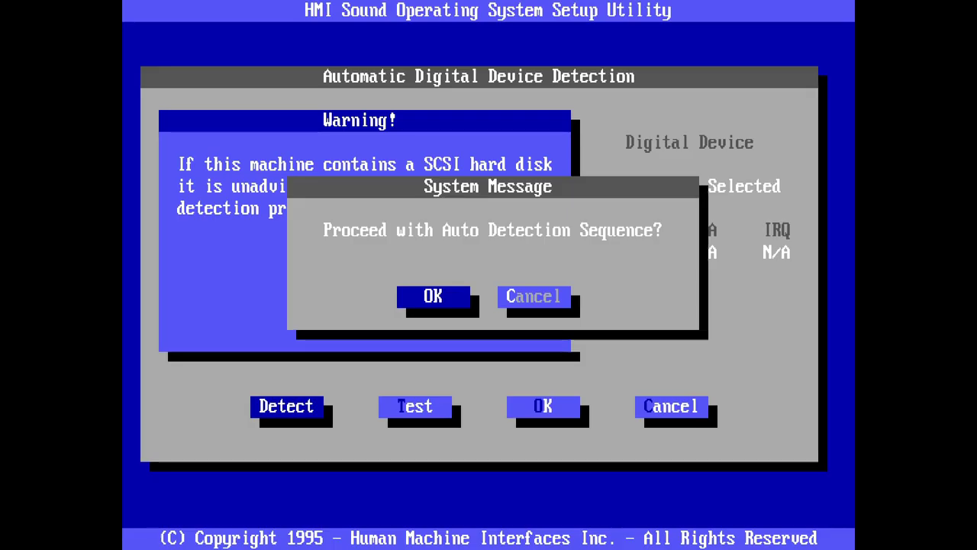
{"action": "key", "text": "Return"}
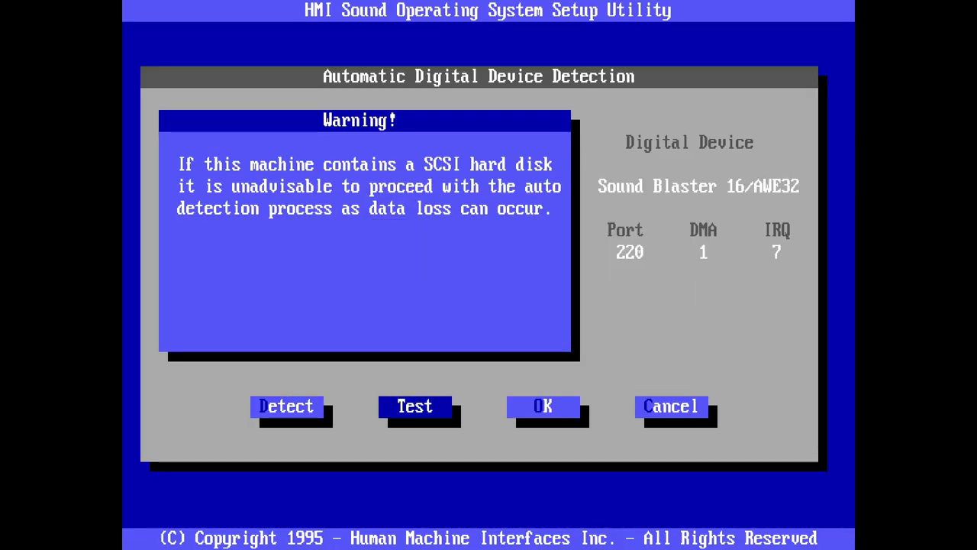
{"action": "key", "text": "Right"}
{"action": "key", "text": "Right"}
{"action": "key", "text": "Left"}
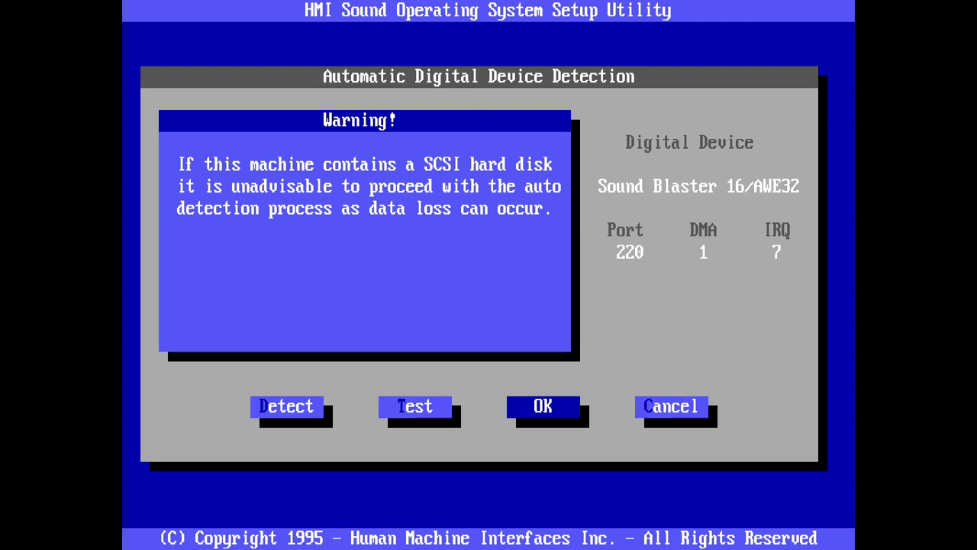
{"action": "key", "text": "Return"}
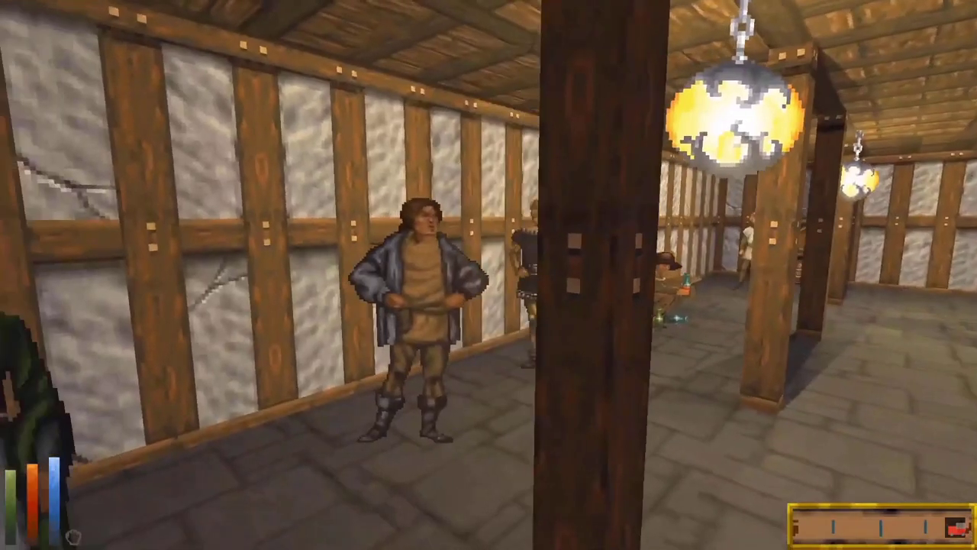
Walk down the corridor, talk to a townsperson, then launch SHOCK.EXE.
{"action": "key", "text": "Up"}
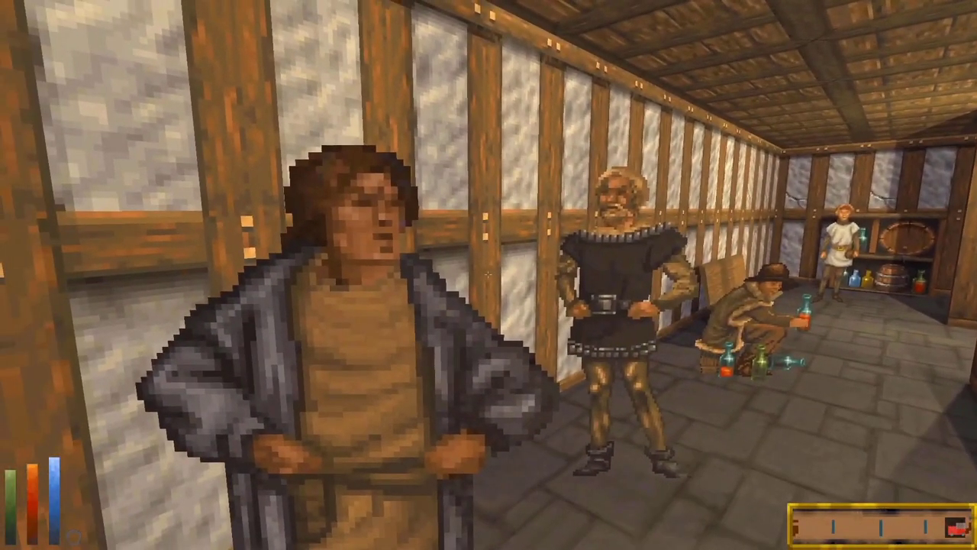
{"action": "left_click", "coordinate": [496, 284]}
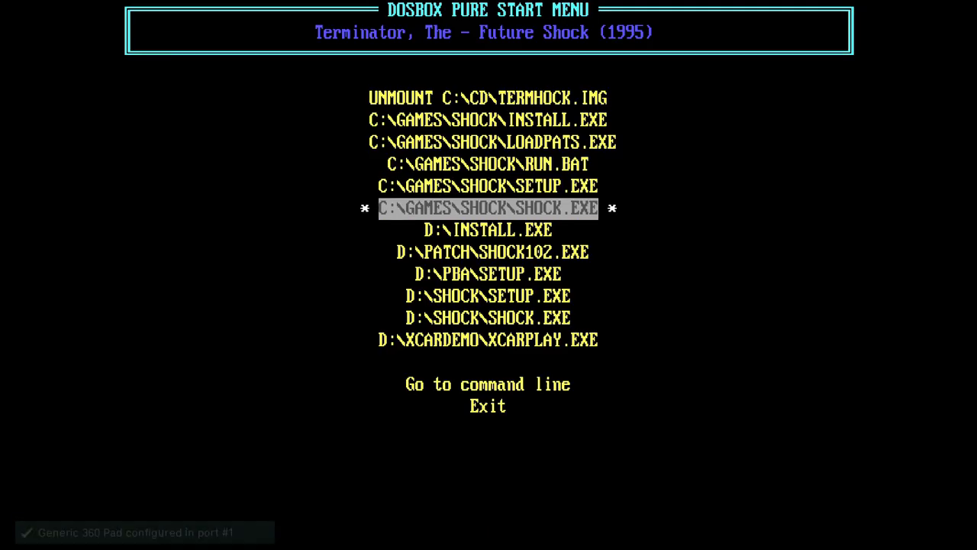
{"action": "key", "text": "Return"}
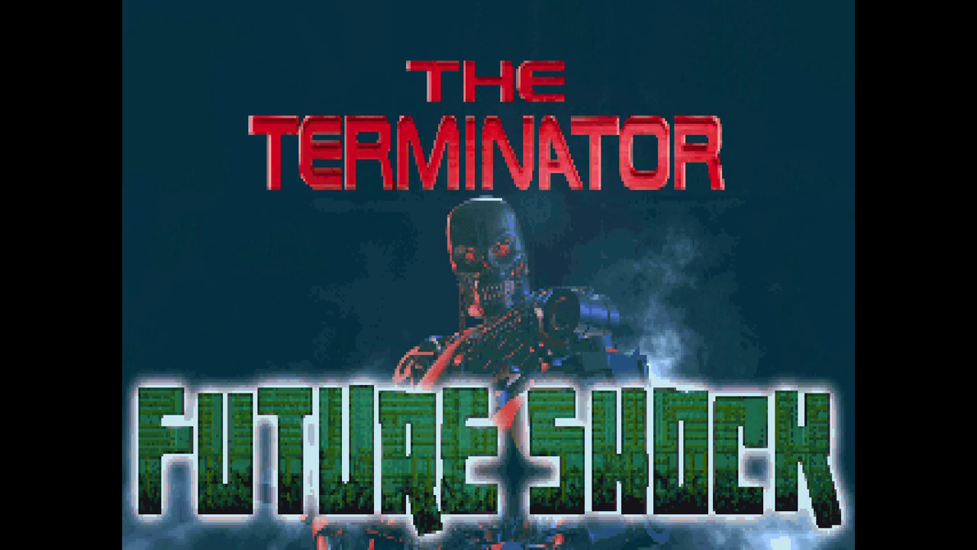
Bind Future Shock's Port 1 Right Analog Y+ to a game action, then resume and start the first mission.
{"action": "key", "text": "Return"}
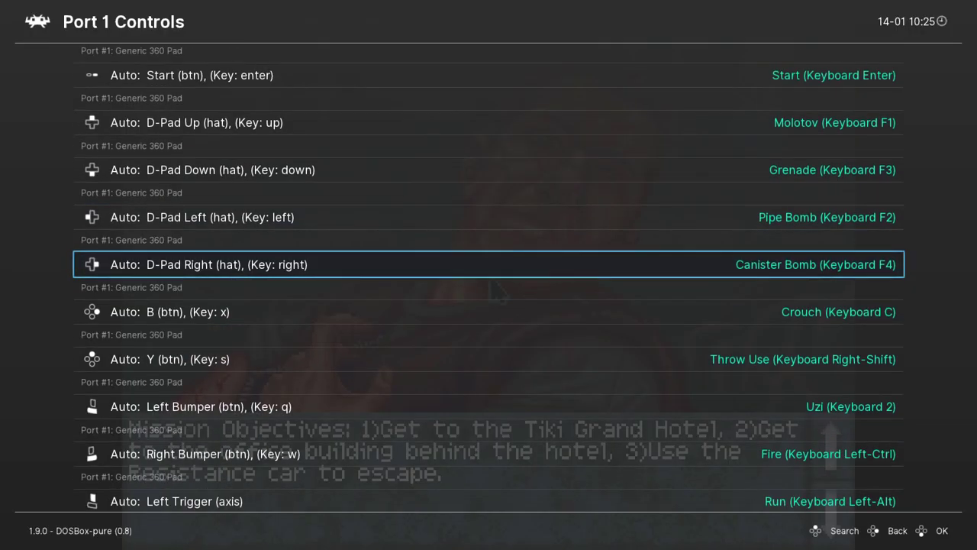
{"action": "key", "text": "Down"}
{"action": "key", "text": "Down"}
{"action": "key", "text": "Down"}
{"action": "key", "text": "Down"}
{"action": "key", "text": "Down"}
{"action": "key", "text": "Down"}
{"action": "key", "text": "Down"}
{"action": "key", "text": "Down"}
{"action": "key", "text": "Down"}
{"action": "key", "text": "Down"}
{"action": "key", "text": "Down"}
{"action": "key", "text": "Down"}
{"action": "key", "text": "Down"}
{"action": "key", "text": "Down"}
{"action": "key", "text": "Down"}
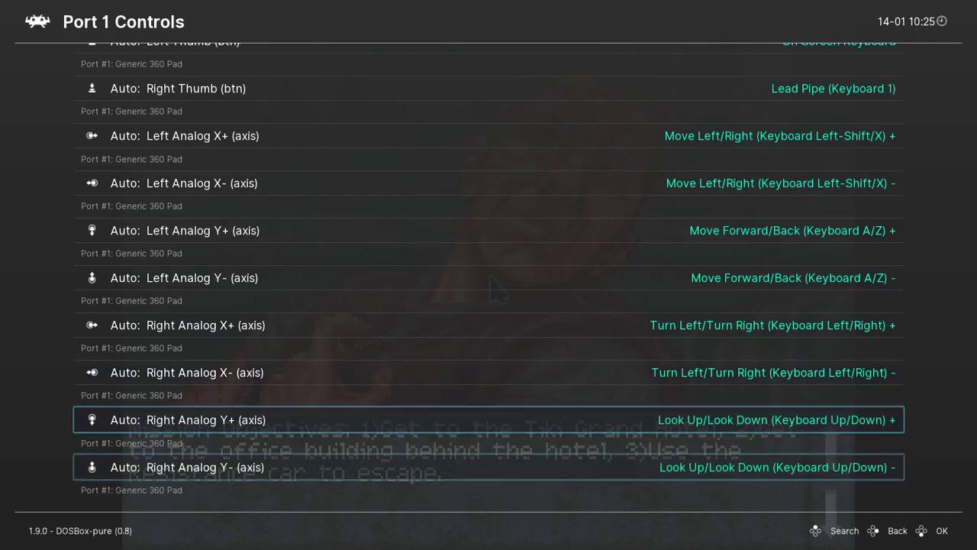
{"action": "key", "text": "Down"}
{"action": "key", "text": "Up"}
{"action": "key", "text": "Up"}
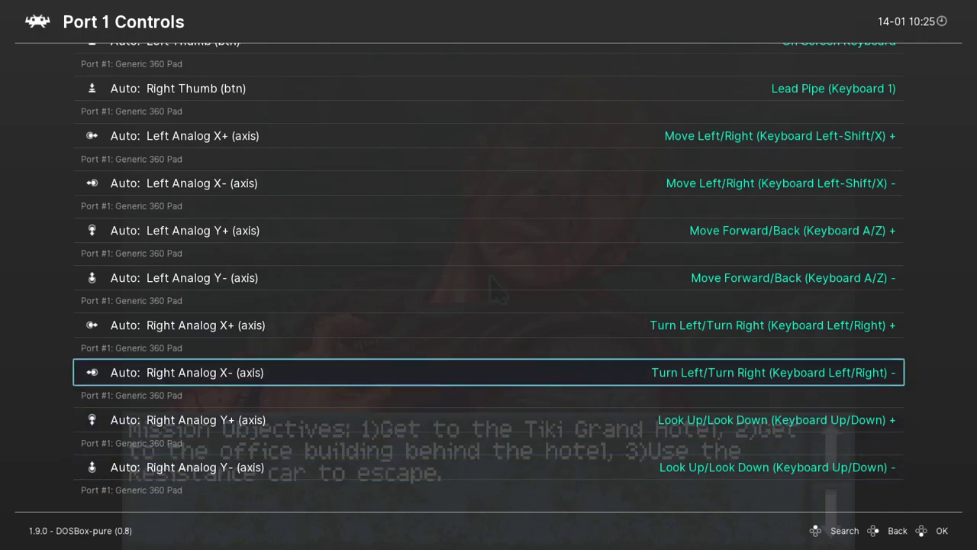
{"action": "key", "text": "Down"}
{"action": "key", "text": "Return"}
{"action": "key", "text": "Down"}
{"action": "key", "text": "Down"}
{"action": "key", "text": "Down"}
{"action": "key", "text": "Down"}
{"action": "key", "text": "Down"}
{"action": "key", "text": "Down"}
{"action": "key", "text": "Down"}
{"action": "key", "text": "Down"}
{"action": "key", "text": "Down"}
{"action": "key", "text": "Down"}
{"action": "key", "text": "Down"}
{"action": "key", "text": "Down"}
{"action": "key", "text": "Down"}
{"action": "key", "text": "Down"}
{"action": "key", "text": "Down"}
{"action": "key", "text": "Down"}
{"action": "key", "text": "Down"}
{"action": "key", "text": "F1"}
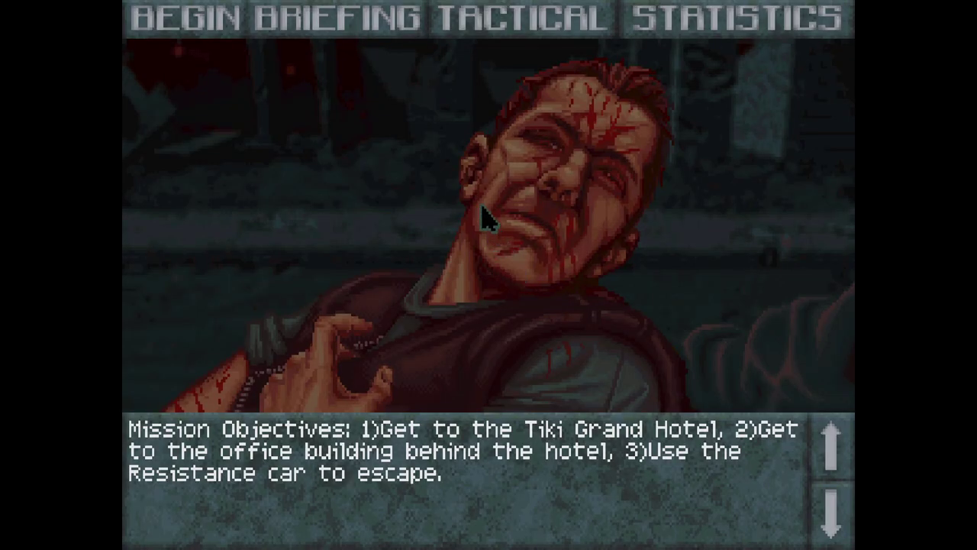
{"action": "left_click", "coordinate": [210, 33]}
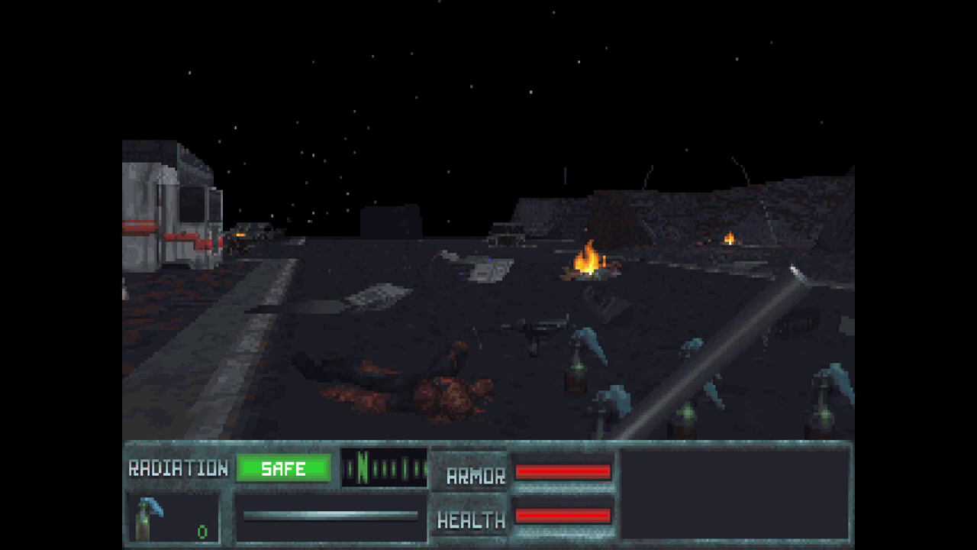
Advance past the campfire and swing the pipe at the drone near the building.
{"action": "key", "text": "Right"}
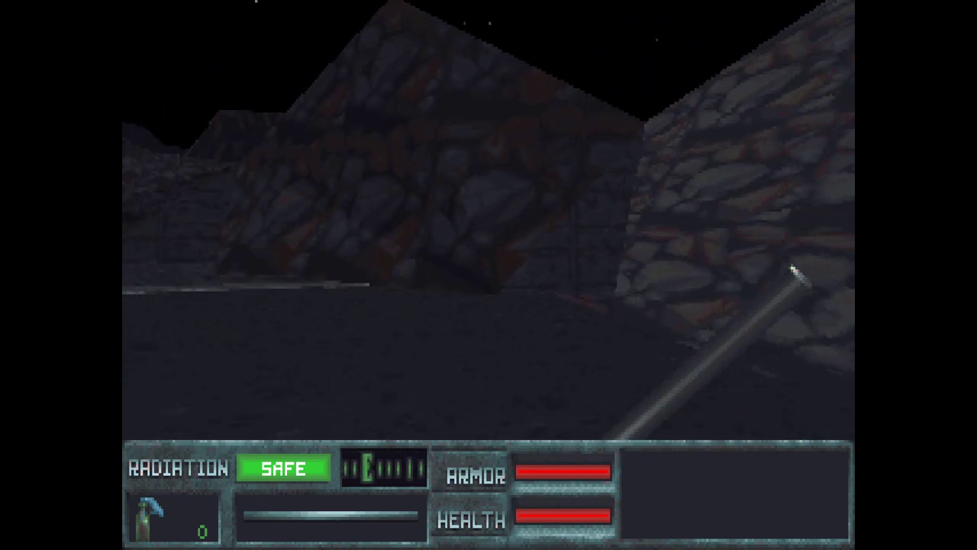
{"action": "key", "text": "Left"}
{"action": "key", "text": "Up"}
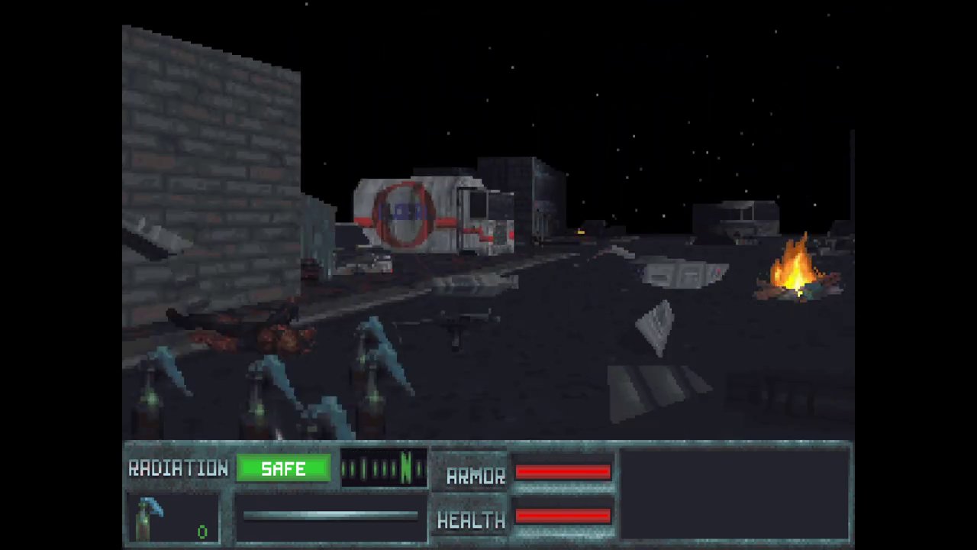
{"action": "key", "text": "Right"}
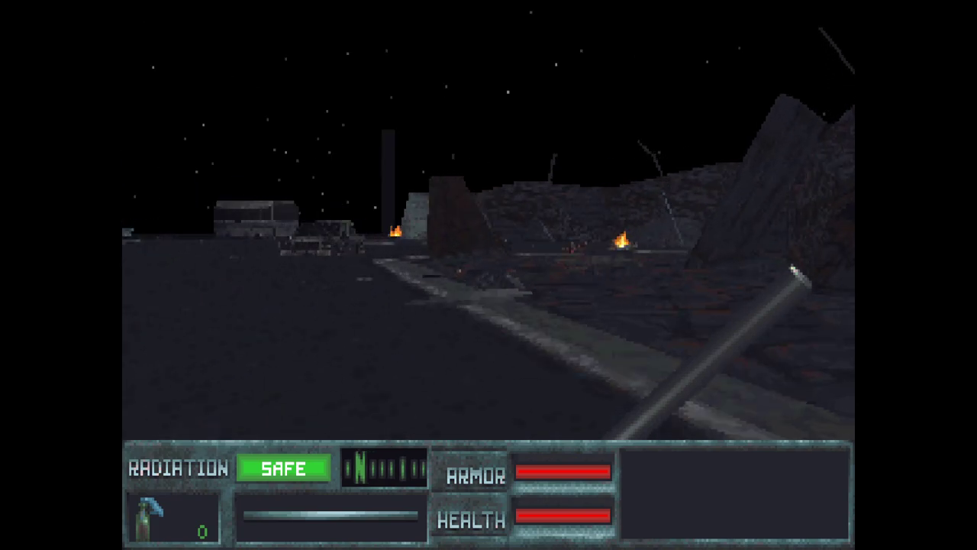
{"action": "key", "text": "Left"}
{"action": "key", "text": "Up"}
{"action": "key", "text": "ctrl"}
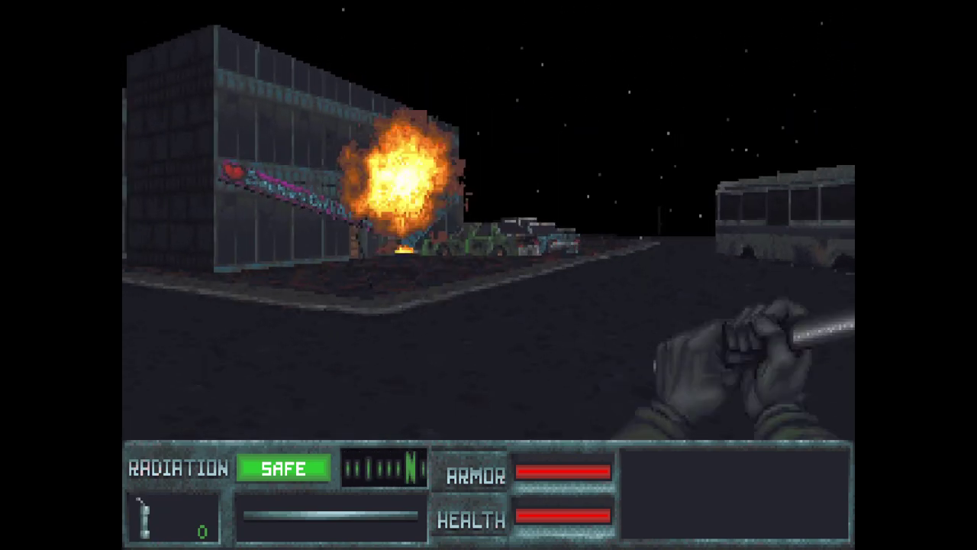
{"action": "key", "text": "Right"}
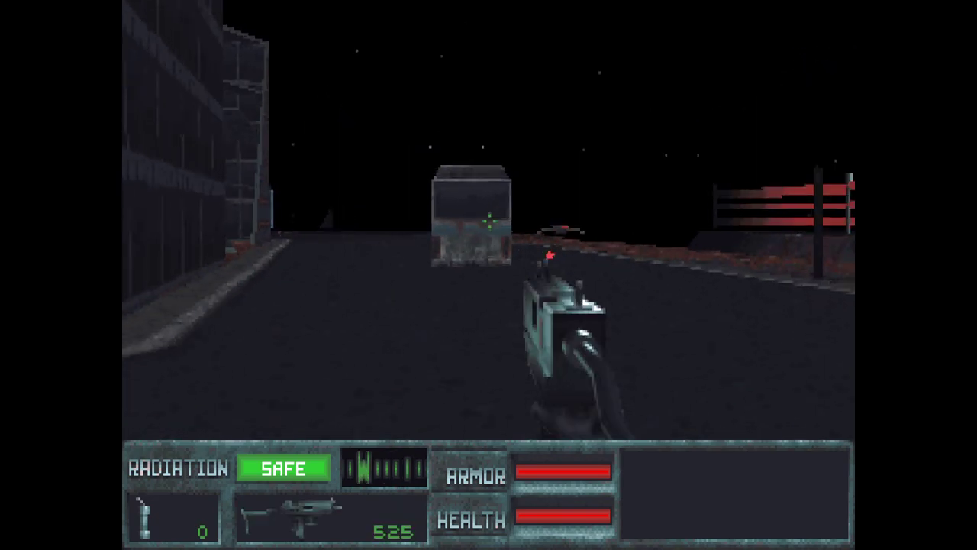
Switch to the Uzi and fire down the street while backing away and turning.
{"action": "key", "text": "ctrl"}
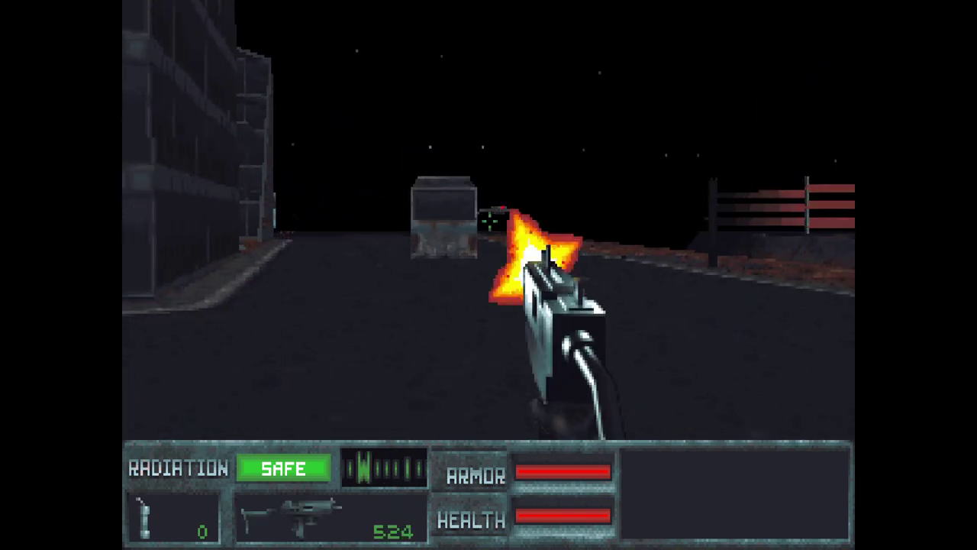
{"action": "key", "text": "ctrl"}
{"action": "key", "text": "Down"}
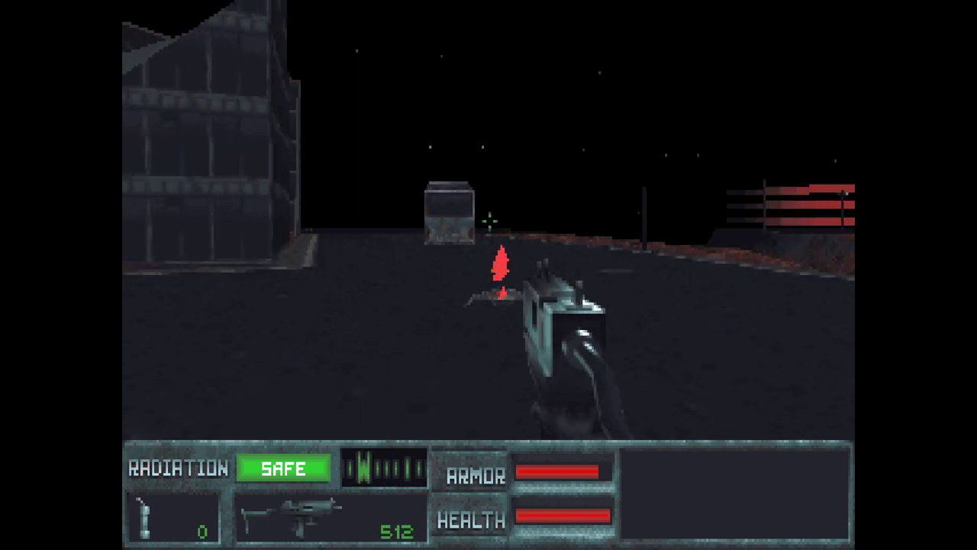
{"action": "key", "text": "ctrl"}
{"action": "key", "text": "Down"}
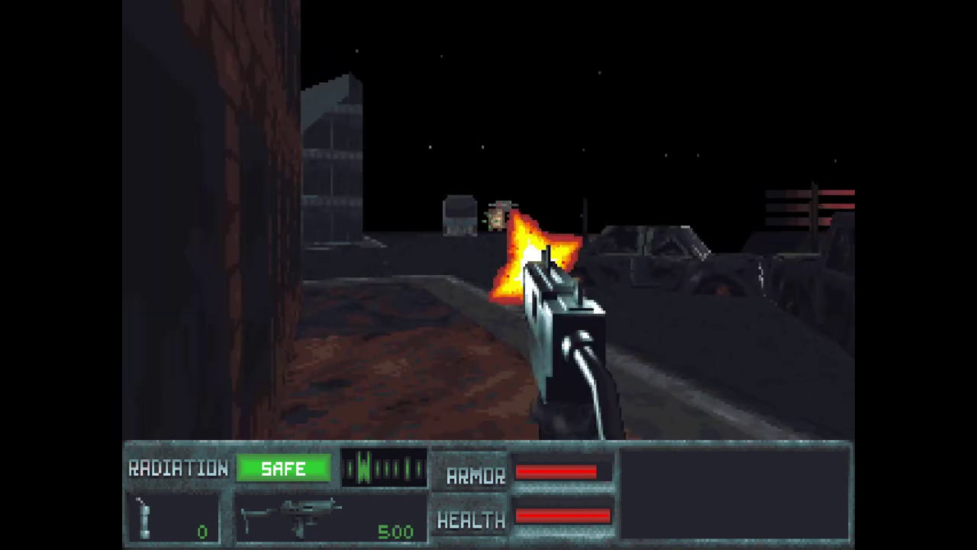
{"action": "key", "text": "ctrl"}
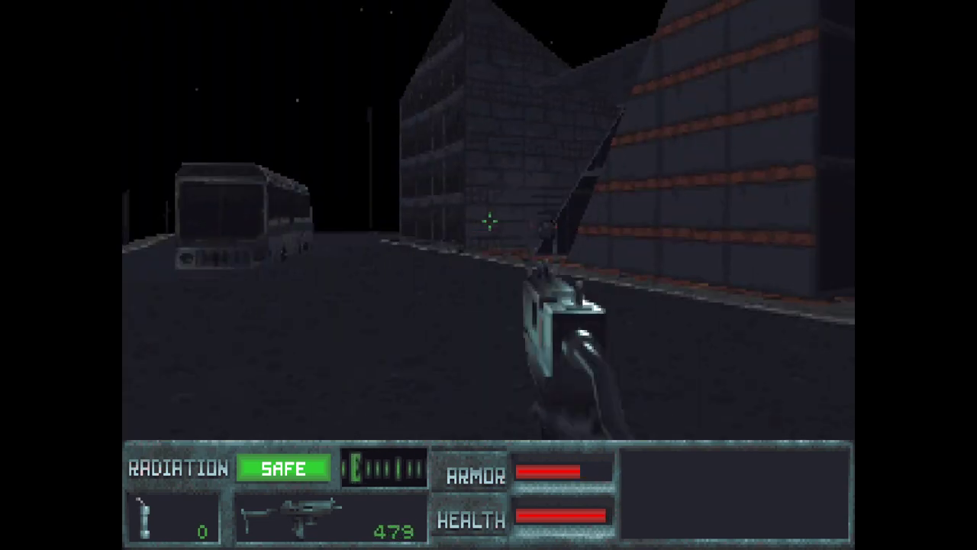
{"action": "key", "text": "ctrl"}
{"action": "key", "text": "ctrl"}
{"action": "key", "text": "Left"}
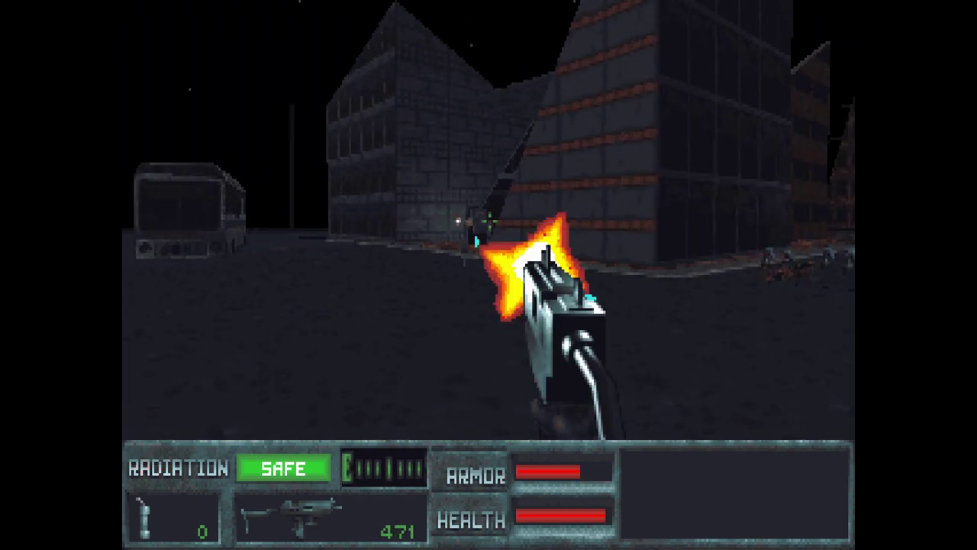
{"action": "key", "text": "ctrl"}
{"action": "key", "text": "Right"}
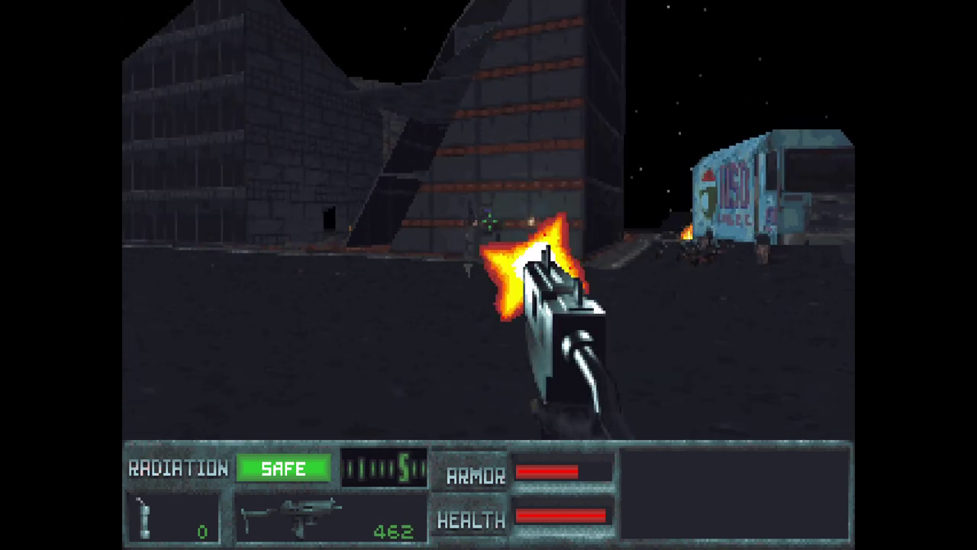
Sweep the street firing at the robot, then back off and walk toward the USO bus.
{"action": "key", "text": "ctrl"}
{"action": "key", "text": "Right"}
{"action": "key", "text": "Left"}
{"action": "key", "text": "Right"}
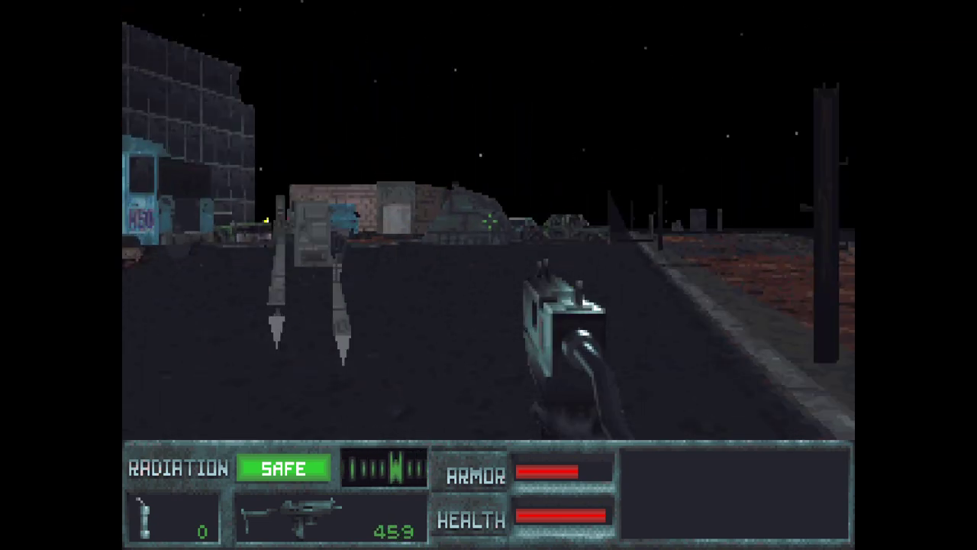
{"action": "key", "text": "ctrl"}
{"action": "key", "text": "Right"}
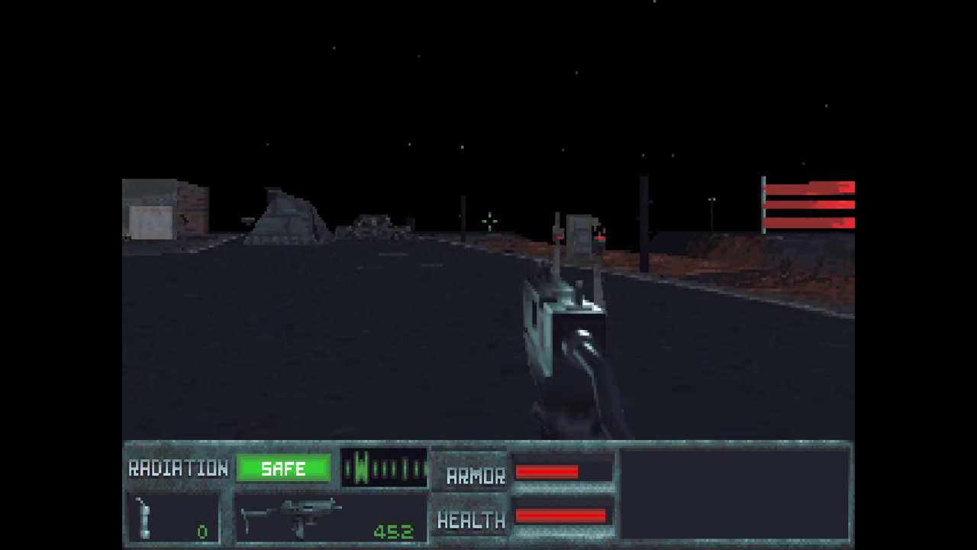
{"action": "key", "text": "ctrl"}
{"action": "key", "text": "Right"}
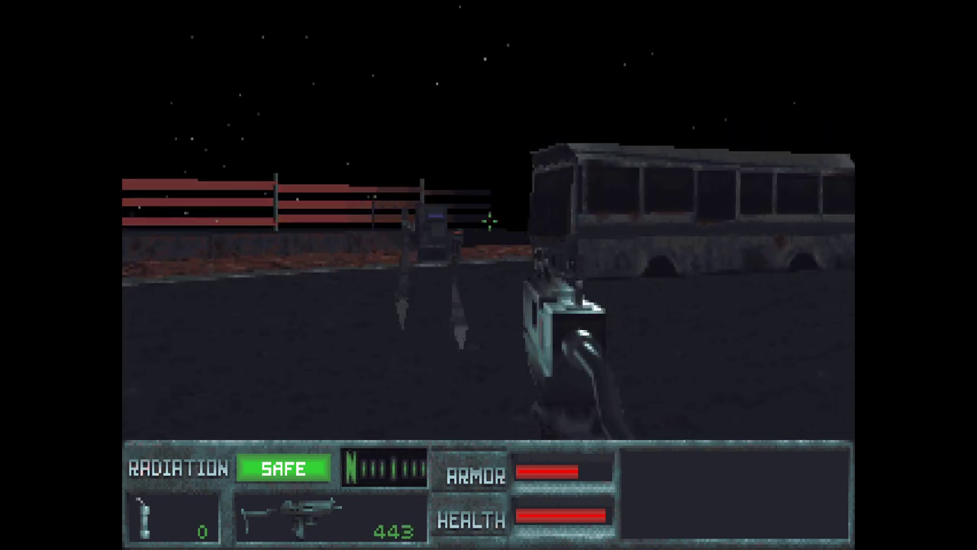
{"action": "key", "text": "ctrl"}
{"action": "key", "text": "Right"}
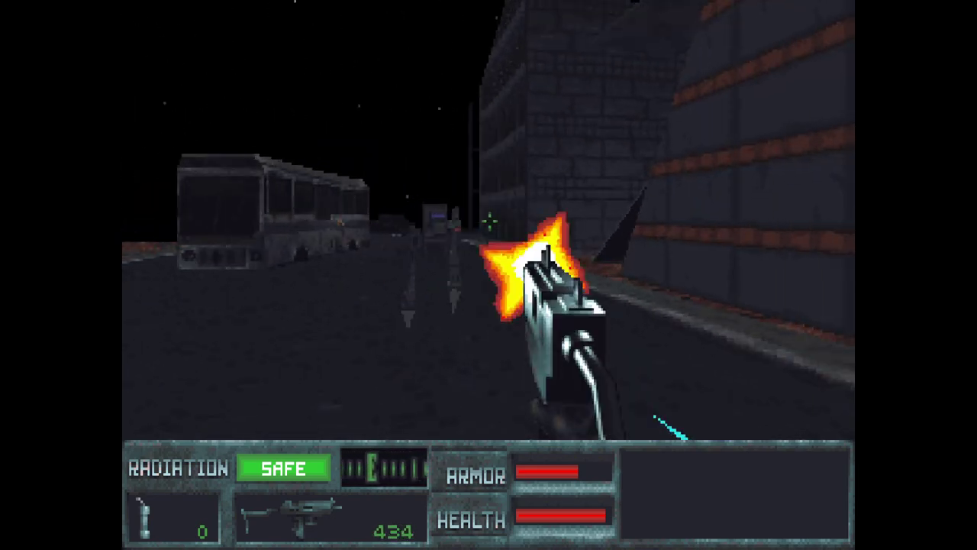
{"action": "key", "text": "ctrl"}
{"action": "key", "text": "Down"}
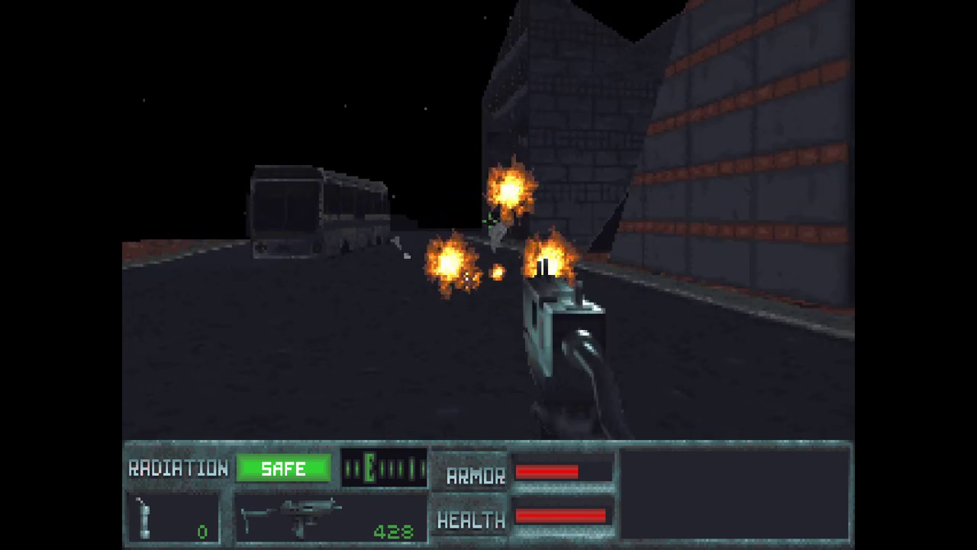
{"action": "key", "text": "Up"}
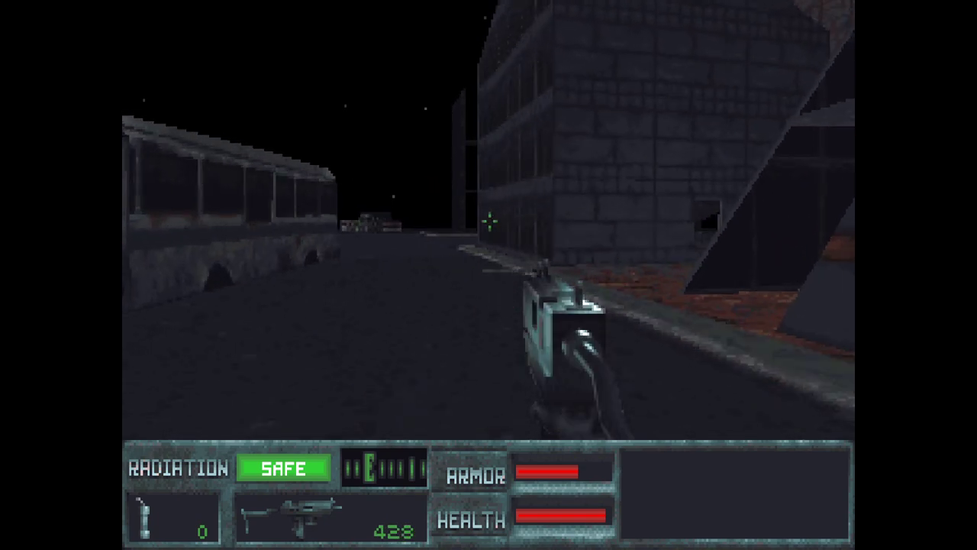
Save Future Shock's current progress to state slot 0 from the Quick Menu.
{"action": "key", "text": "F1"}
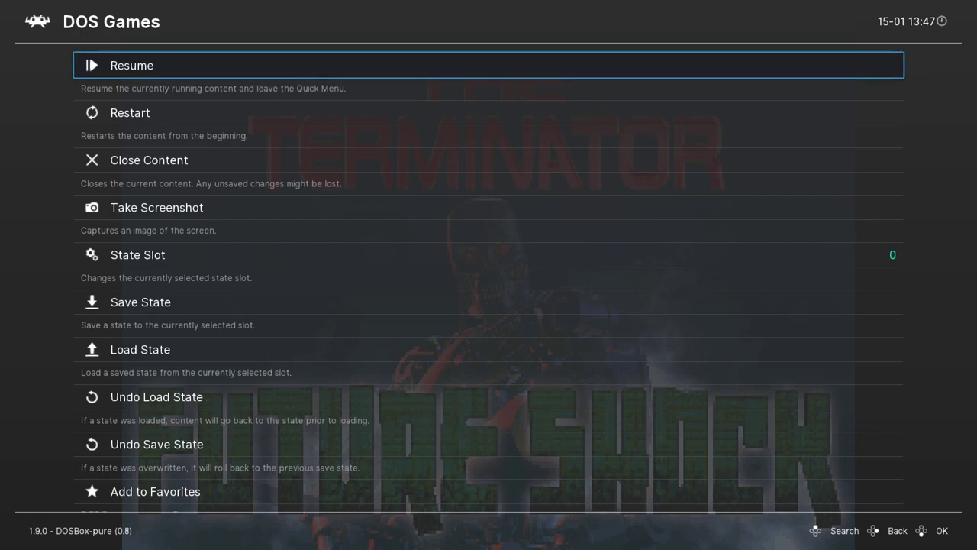
{"action": "key", "text": "Down"}
{"action": "key", "text": "Down"}
{"action": "key", "text": "Down"}
{"action": "key", "text": "Down"}
{"action": "key", "text": "Down"}
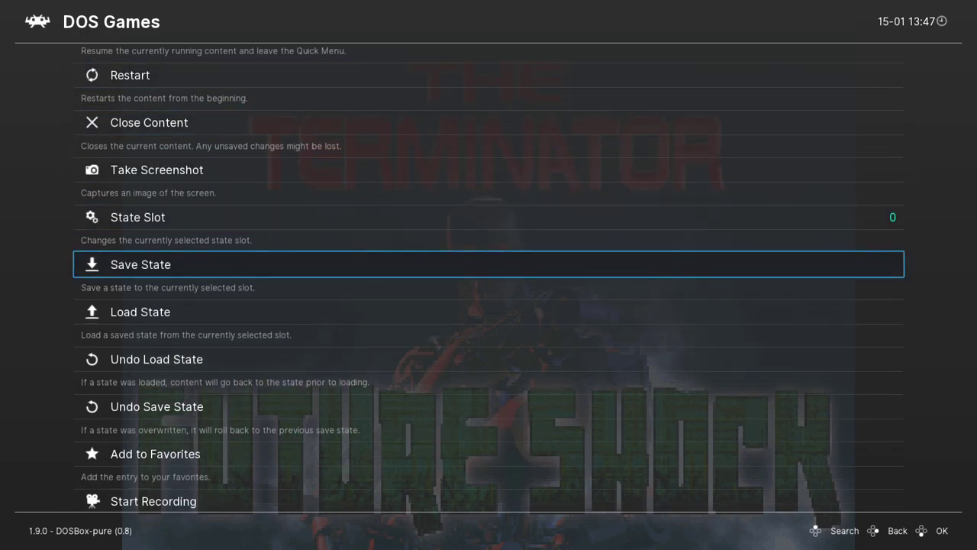
{"action": "key", "text": "Return"}
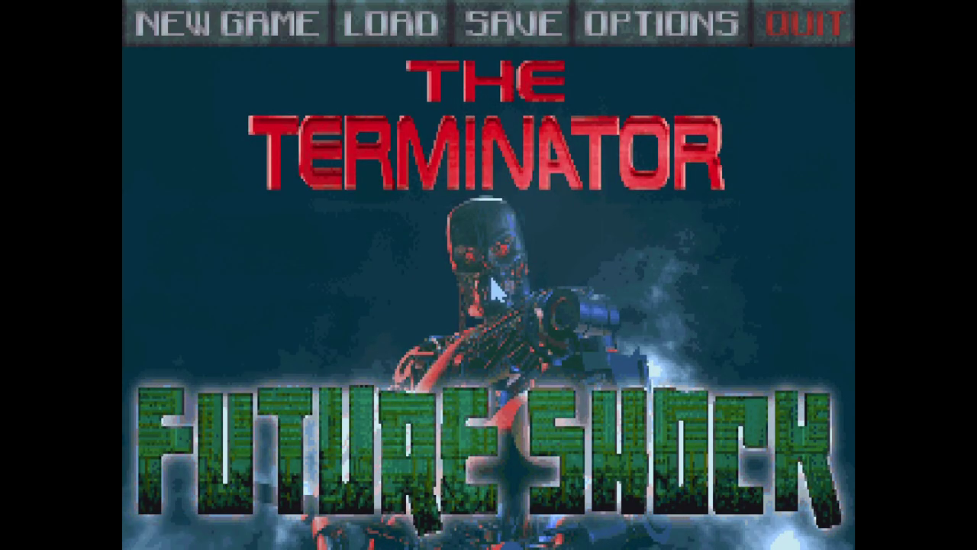
Reopen the Quick Menu and move down to the game's Options entry.
{"action": "key", "text": "F1"}
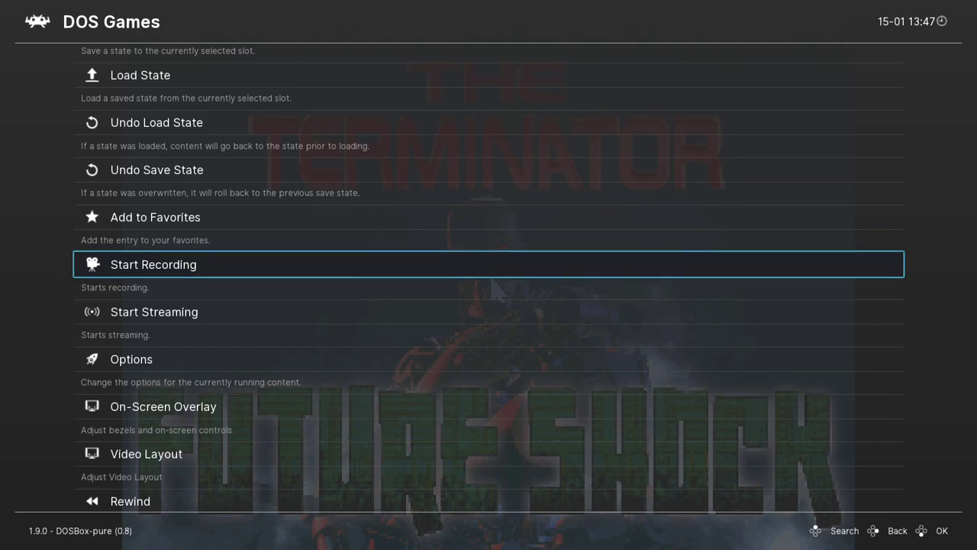
{"action": "key", "text": "Down"}
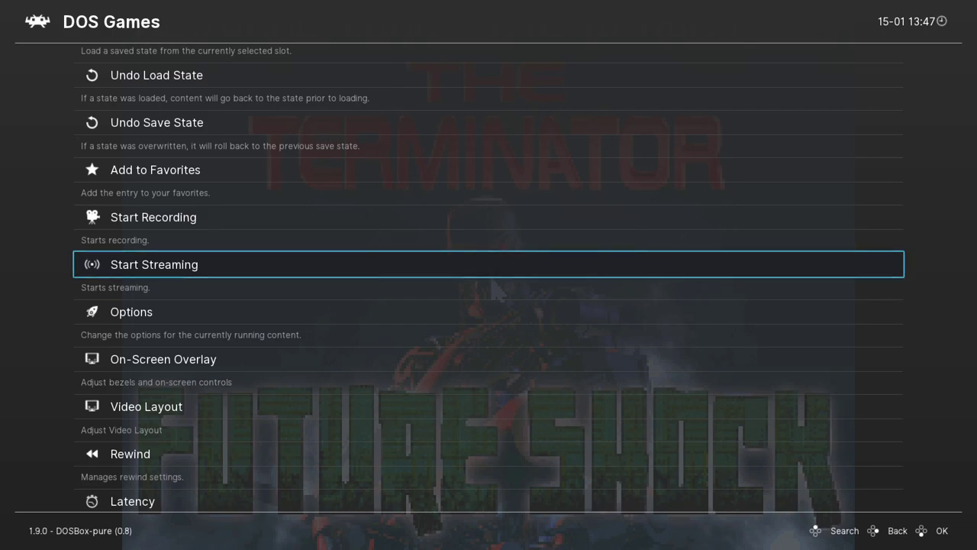
{"action": "key", "text": "Down"}
Go down the DOSBox Pure input options to Performance > Emulated Performance and open its choices.
{"action": "key", "text": "Return"}
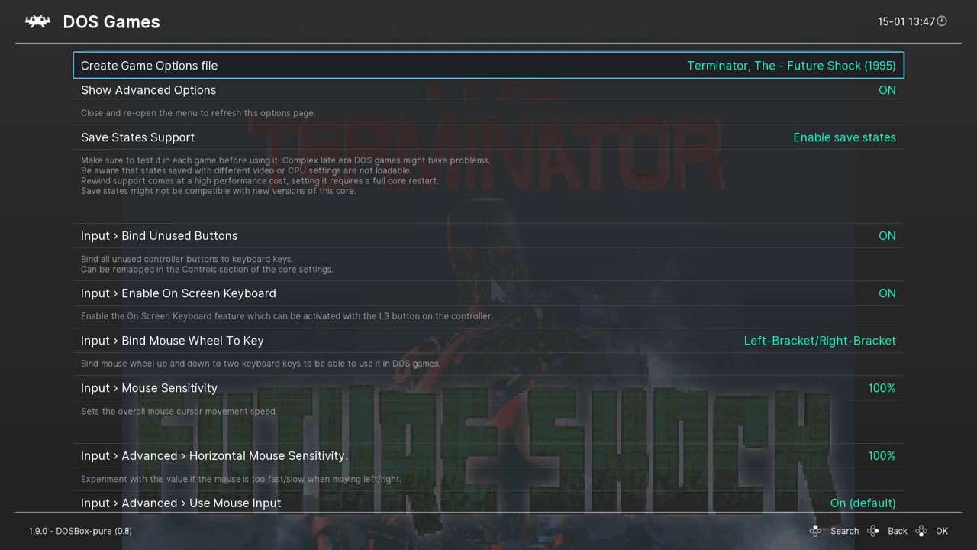
{"action": "key", "text": "Down"}
{"action": "key", "text": "Down"}
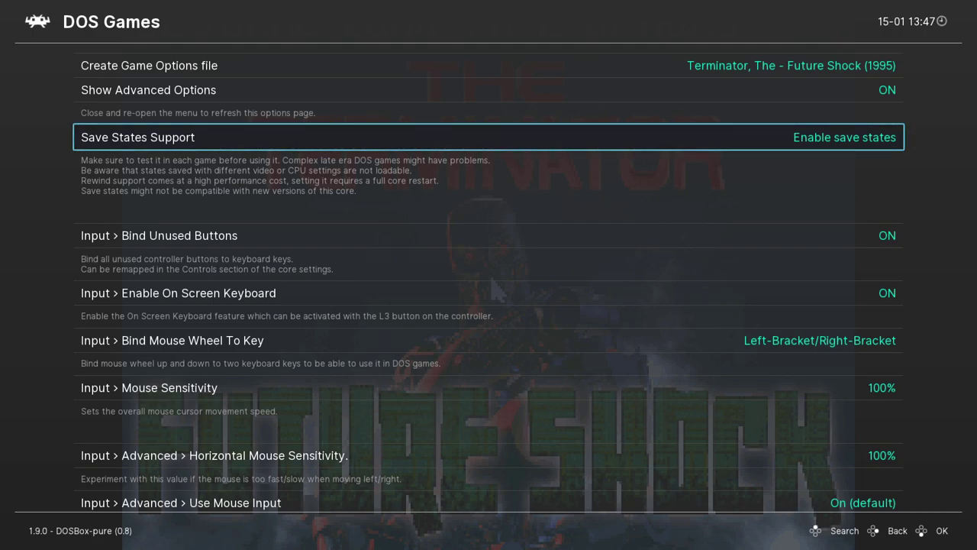
{"action": "key", "text": "Down"}
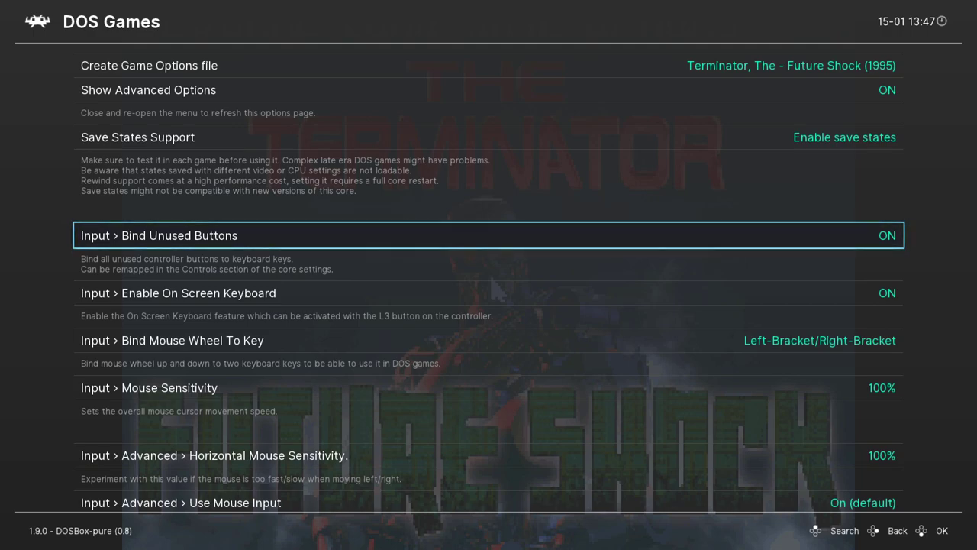
{"action": "key", "text": "Down"}
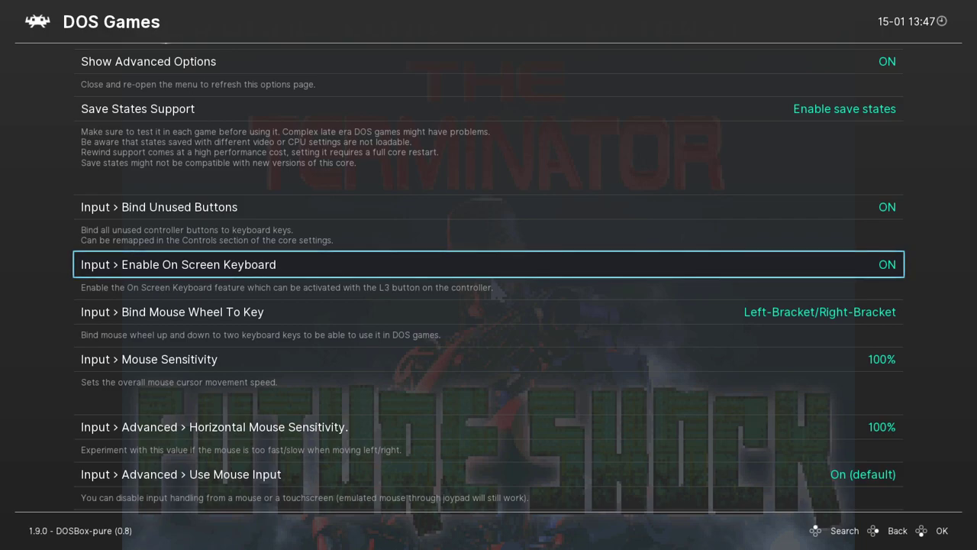
{"action": "key", "text": "Down"}
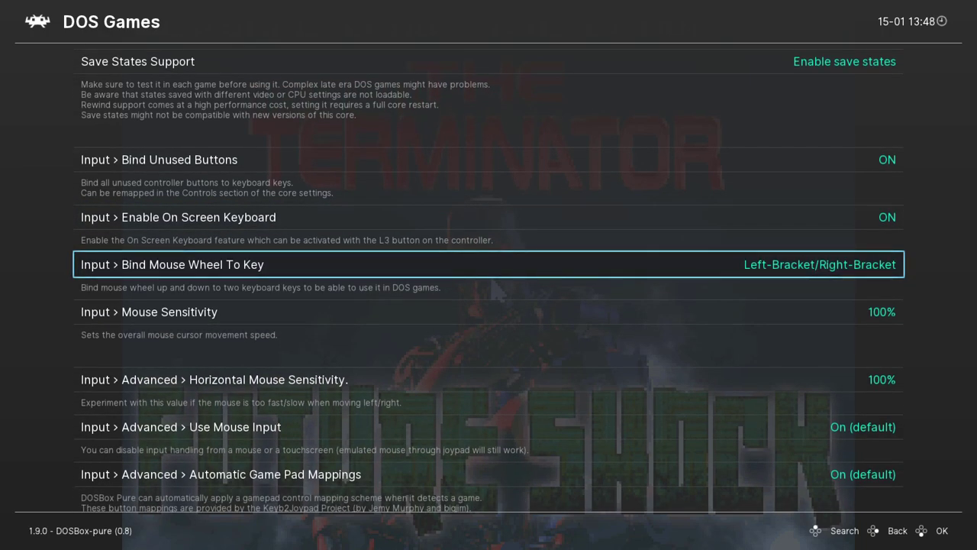
{"action": "key", "text": "Down"}
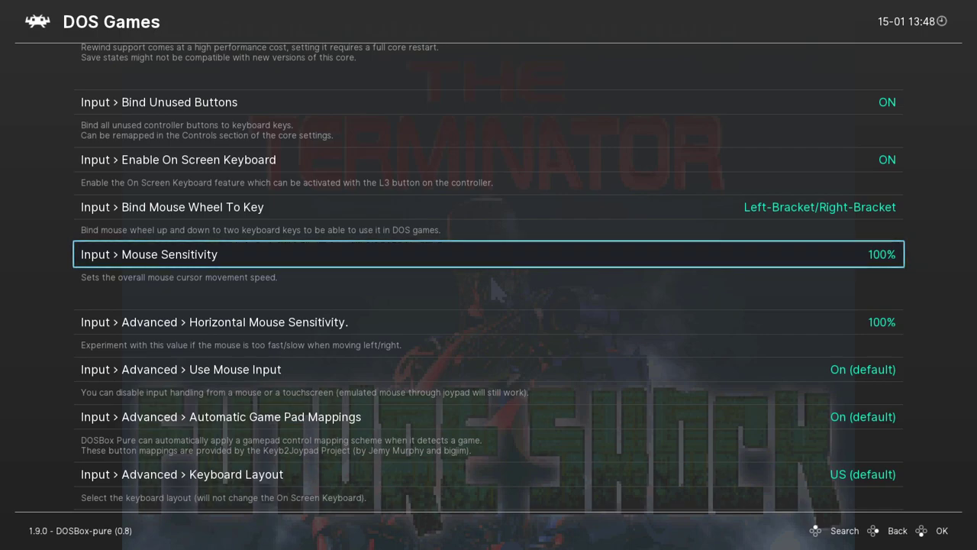
{"action": "key", "text": "Down"}
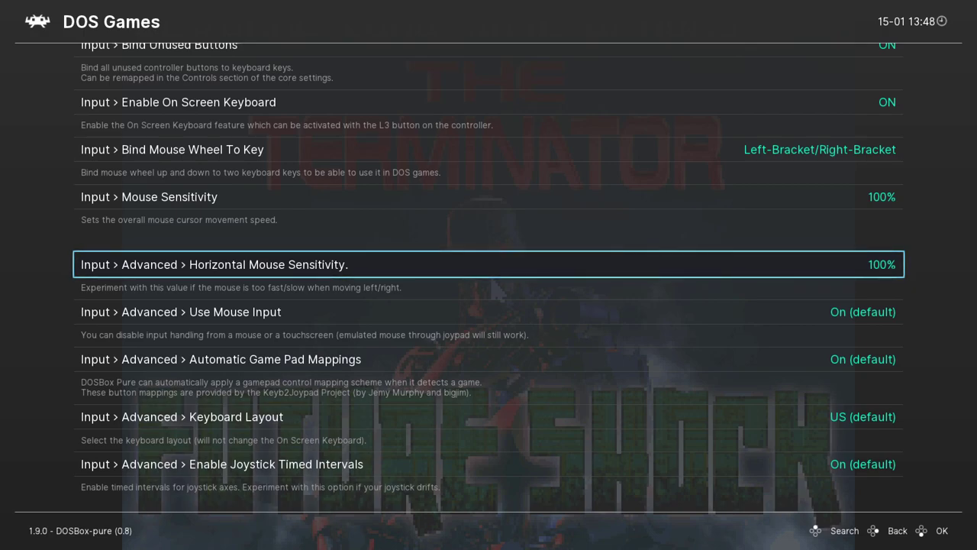
{"action": "key", "text": "Down"}
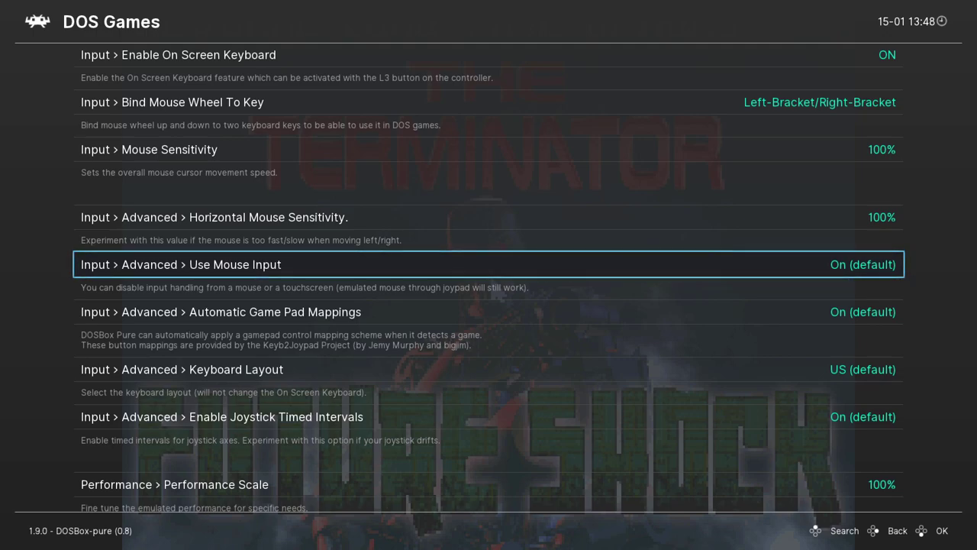
{"action": "key", "text": "Down"}
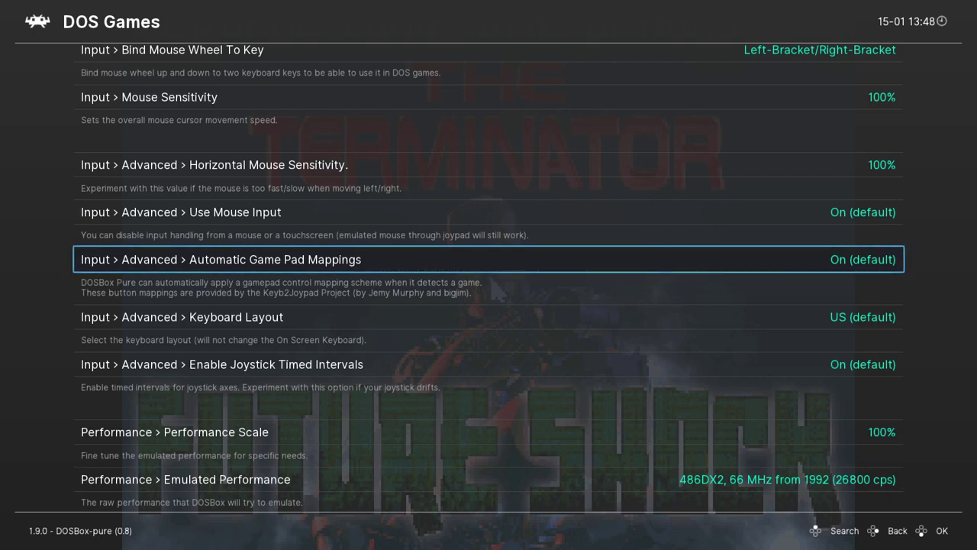
{"action": "key", "text": "Down"}
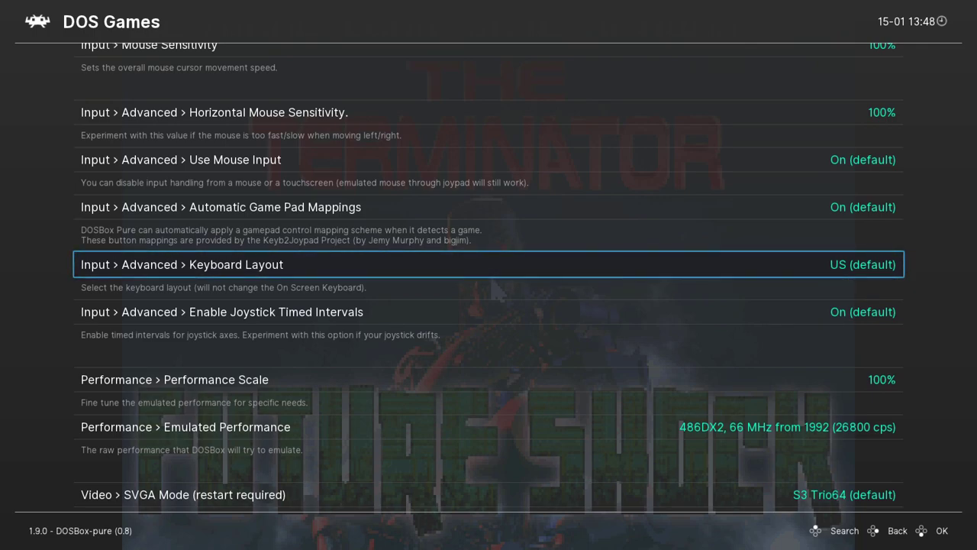
{"action": "key", "text": "Down"}
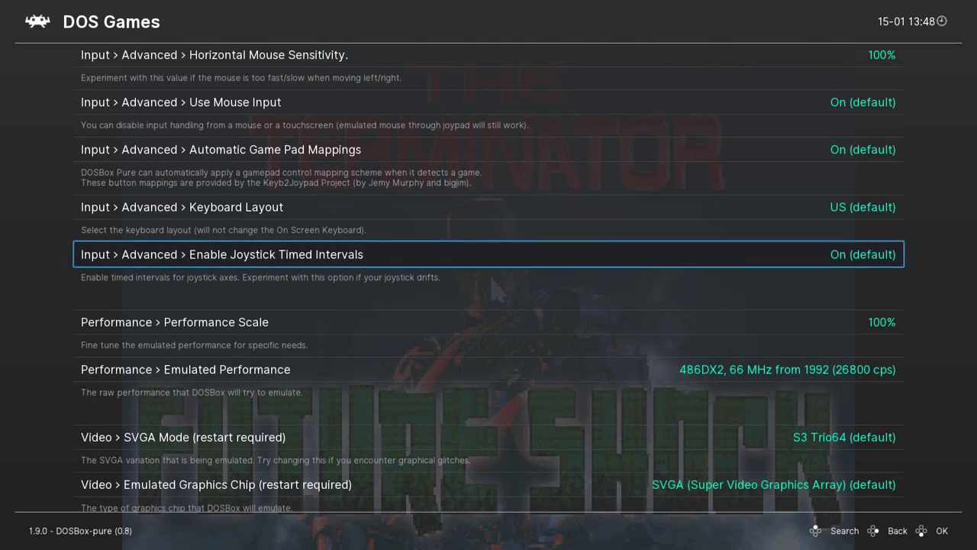
{"action": "key", "text": "Down"}
{"action": "key", "text": "Down"}
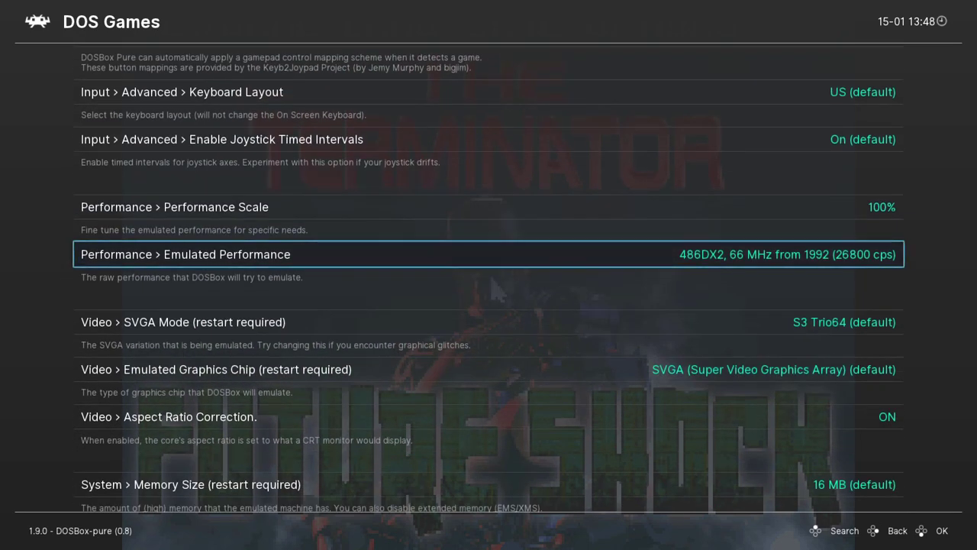
{"action": "key", "text": "Return"}
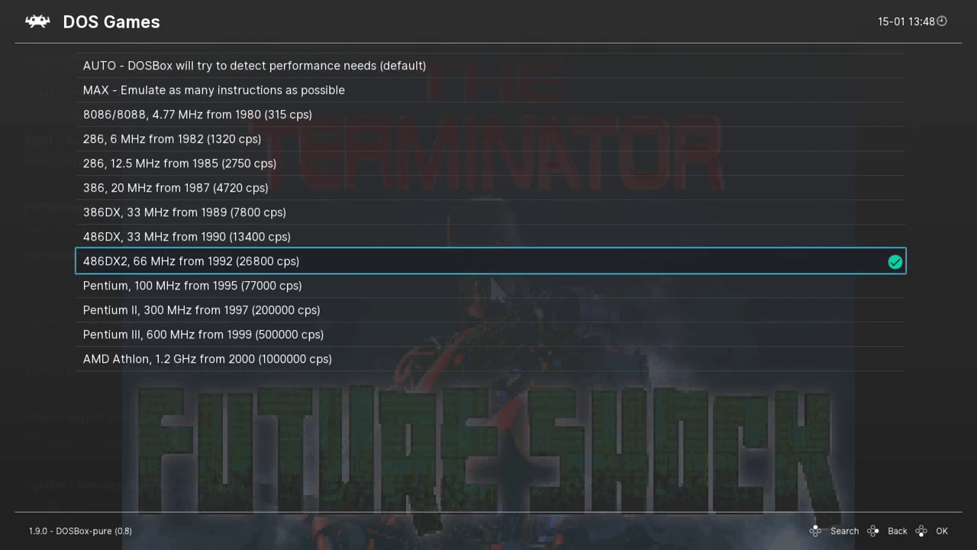
Browse the 286 to Athlon CPU choices and keep 486DX2, 66 MHz (26800 cps).
{"action": "key", "text": "Up"}
{"action": "key", "text": "Up"}
{"action": "key", "text": "Up"}
{"action": "key", "text": "Up"}
{"action": "key", "text": "Up"}
{"action": "key", "text": "Up"}
{"action": "key", "text": "Up"}
{"action": "key", "text": "Up"}
{"action": "key", "text": "Up"}
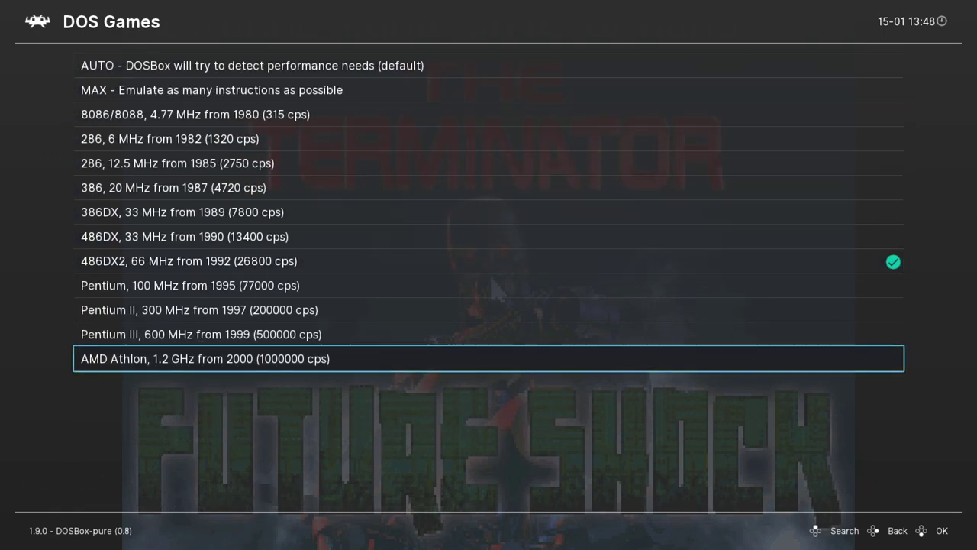
{"action": "key", "text": "Down"}
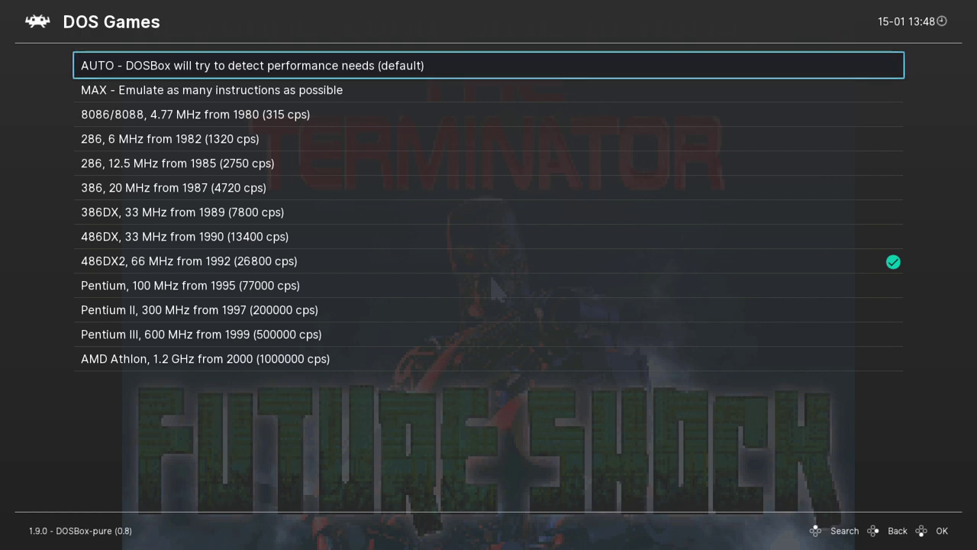
{"action": "key", "text": "Down"}
{"action": "key", "text": "Down"}
{"action": "key", "text": "Down"}
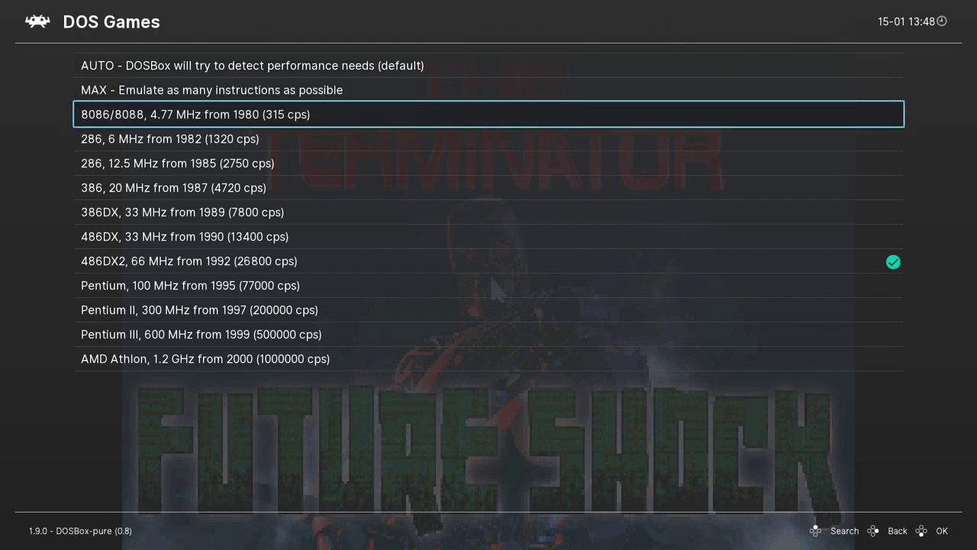
{"action": "key", "text": "Down"}
{"action": "key", "text": "Down"}
{"action": "key", "text": "Down"}
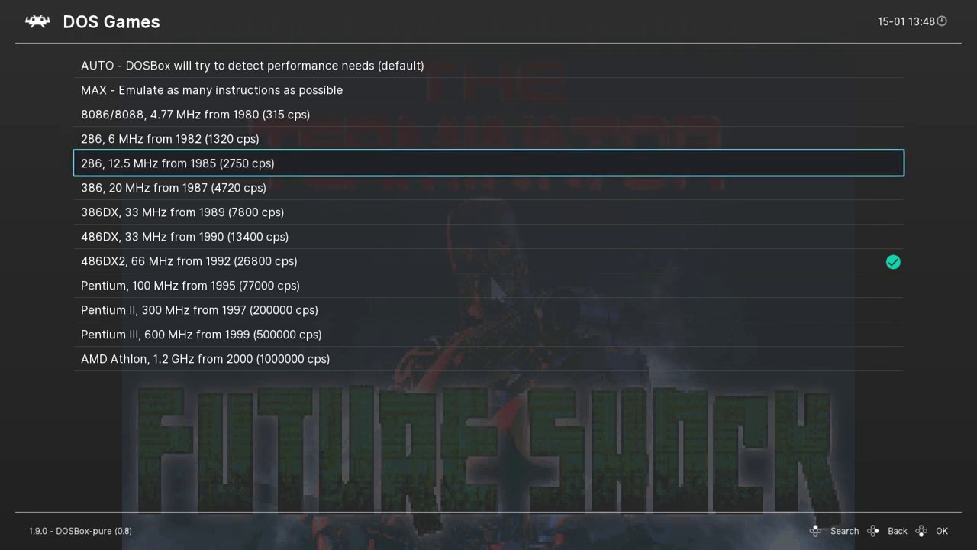
{"action": "key", "text": "Down"}
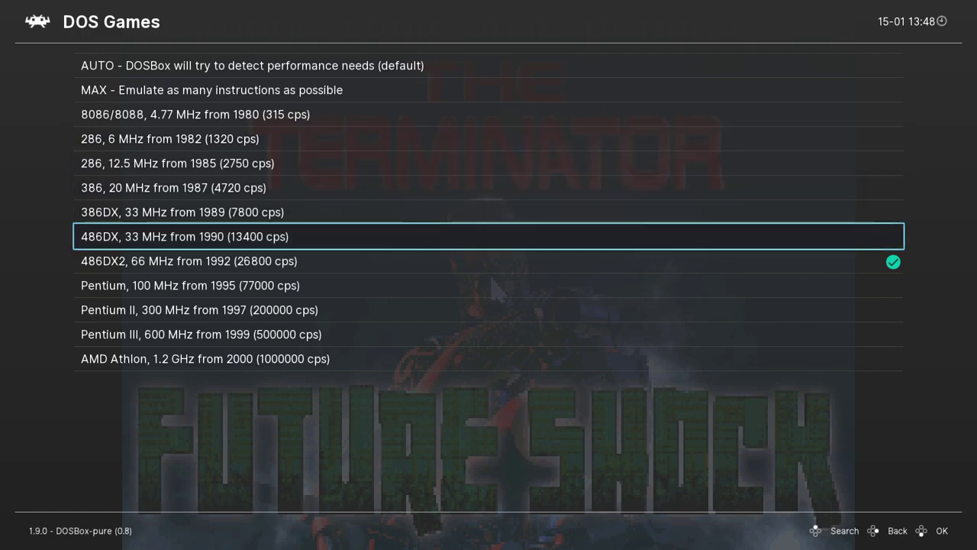
{"action": "key", "text": "Down"}
{"action": "key", "text": "Down"}
{"action": "key", "text": "Down"}
{"action": "key", "text": "Up"}
{"action": "key", "text": "Up"}
{"action": "key", "text": "Up"}
{"action": "key", "text": "Up"}
{"action": "key", "text": "Return"}
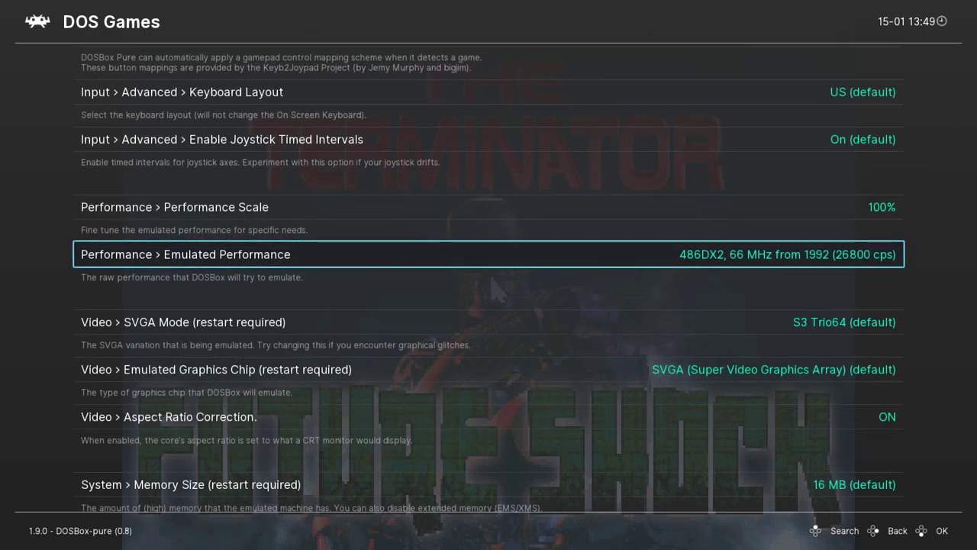
{"action": "key", "text": "Down"}
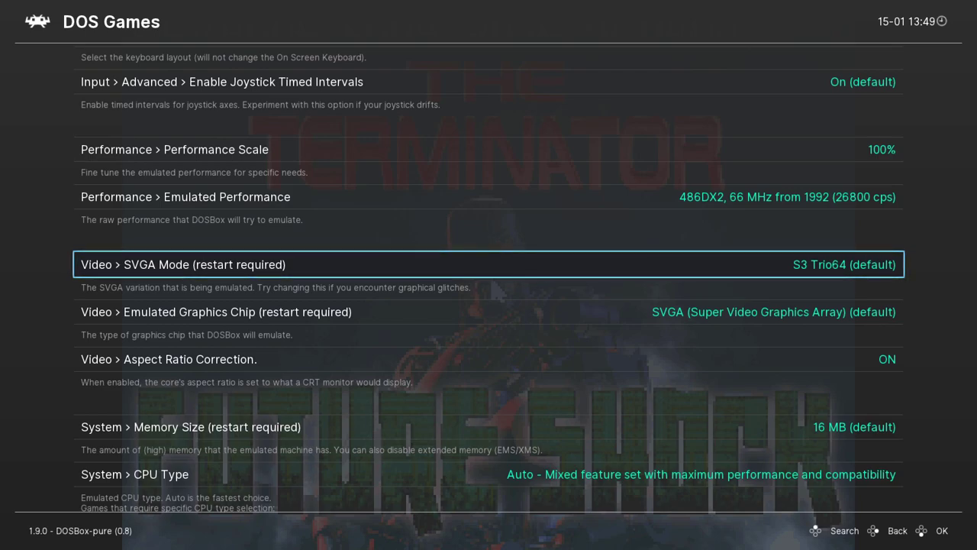
Inspect SoundBlaster Settings and leave them at Port 0x220, IRQ 7, 8-Bit DMA 1, 16-bit DMA 5.
{"action": "key", "text": "Down"}
{"action": "key", "text": "Down"}
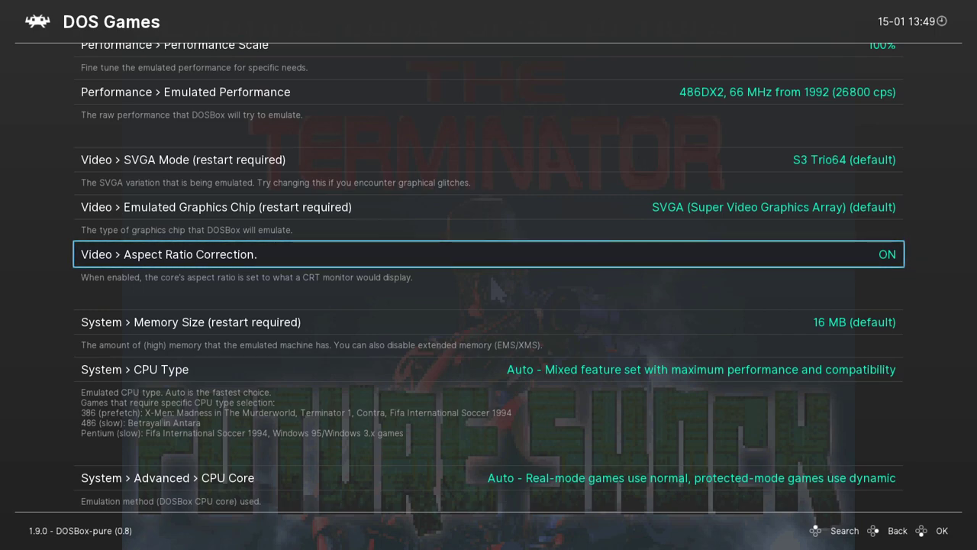
{"action": "key", "text": "Down"}
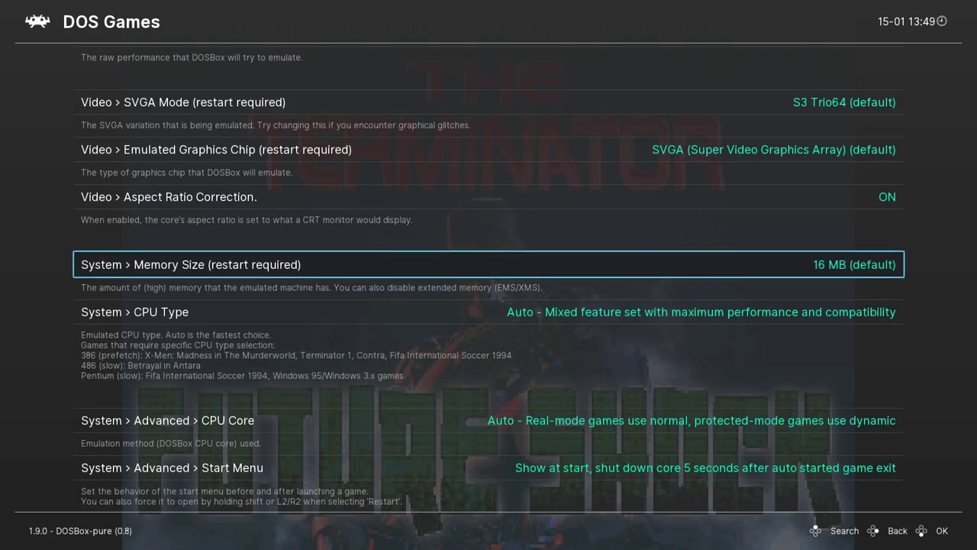
{"action": "scroll", "coordinate": [494, 289], "scroll_direction": "down", "scroll_amount": 5}
{"action": "left_click", "coordinate": [494, 289]}
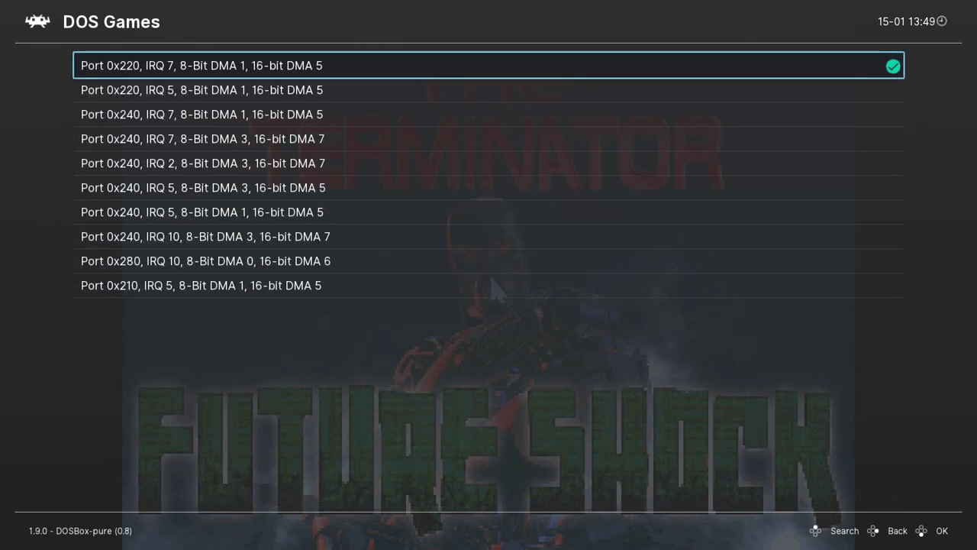
{"action": "key", "text": "Return"}
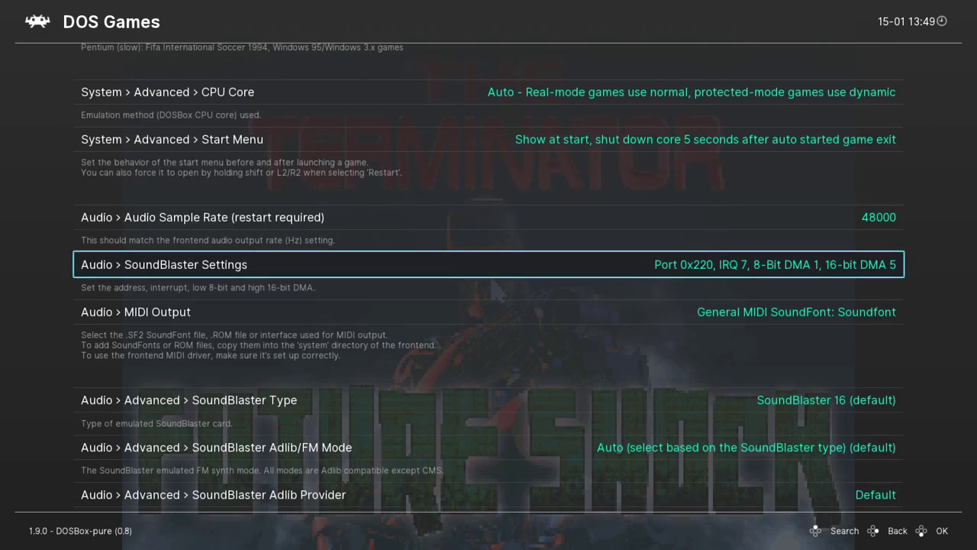
{"action": "scroll", "coordinate": [491, 277], "scroll_direction": "down", "scroll_amount": 1}
{"action": "scroll", "coordinate": [492, 277], "scroll_direction": "down", "scroll_amount": 1}
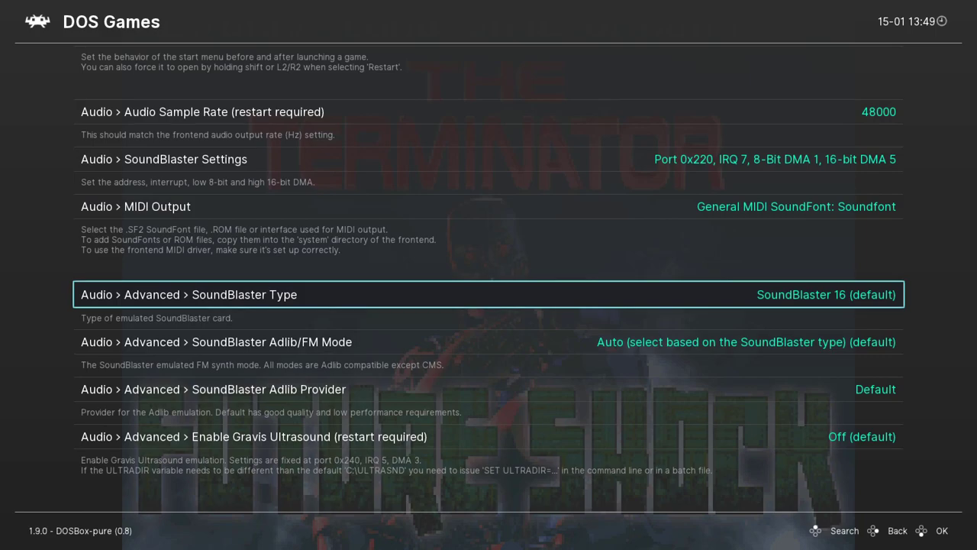
Check the SoundBlaster Type list and keep SoundBlaster 16.
{"action": "left_click", "coordinate": [492, 277]}
{"action": "scroll", "coordinate": [491, 280], "scroll_direction": "down", "scroll_amount": 3}
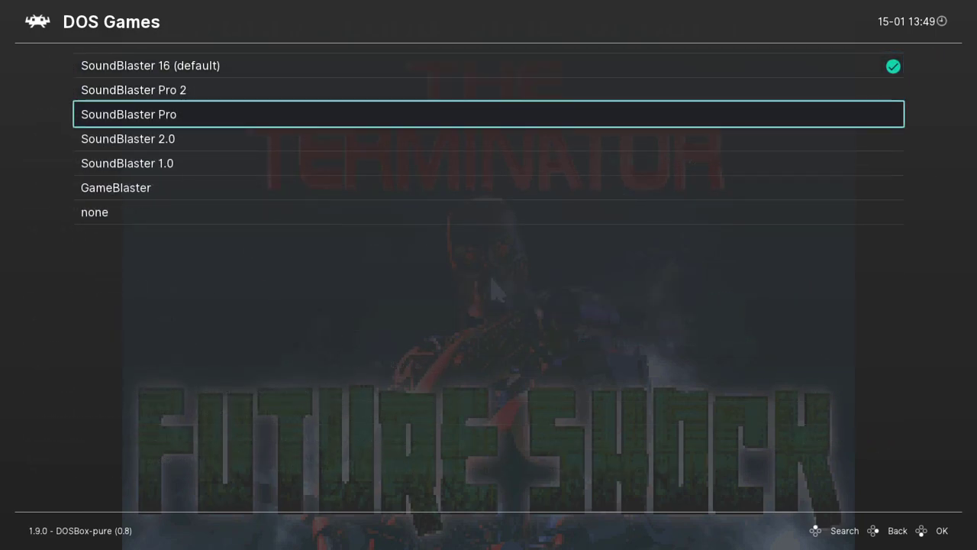
{"action": "scroll", "coordinate": [495, 288], "scroll_direction": "down", "scroll_amount": 3}
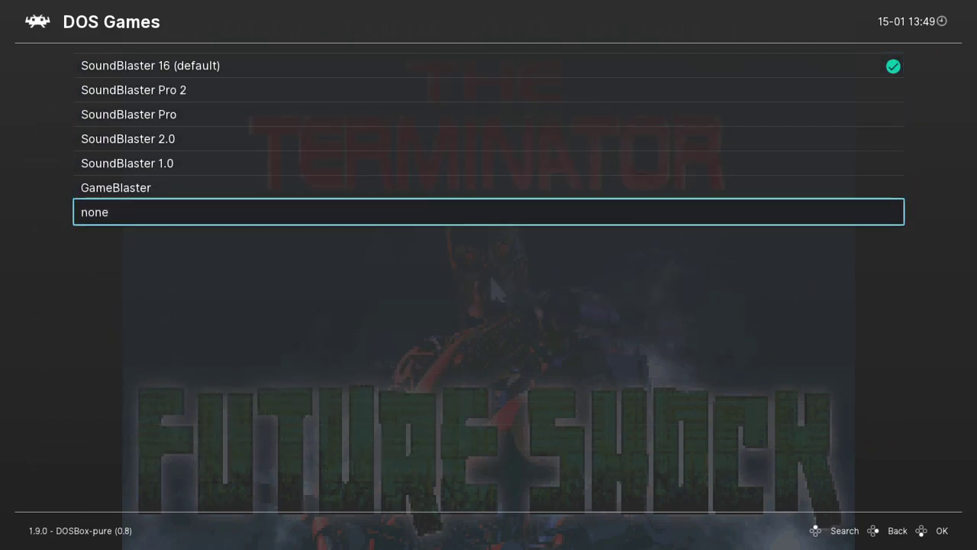
{"action": "right_click", "coordinate": [493, 288]}
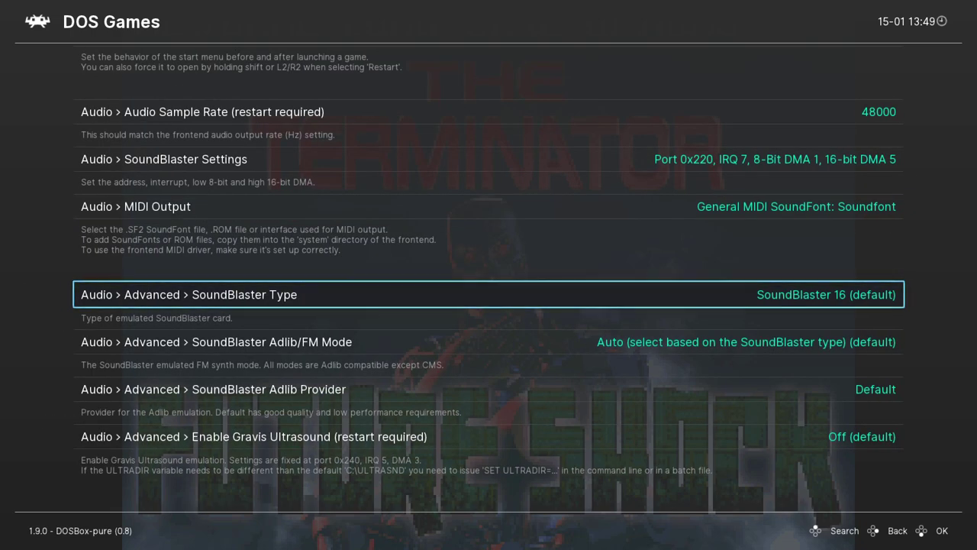
{"action": "scroll", "coordinate": [493, 288], "scroll_direction": "down", "scroll_amount": 1}
Check the Adlib/FM Mode list and keep the automatic mode.
{"action": "left_click", "coordinate": [493, 288]}
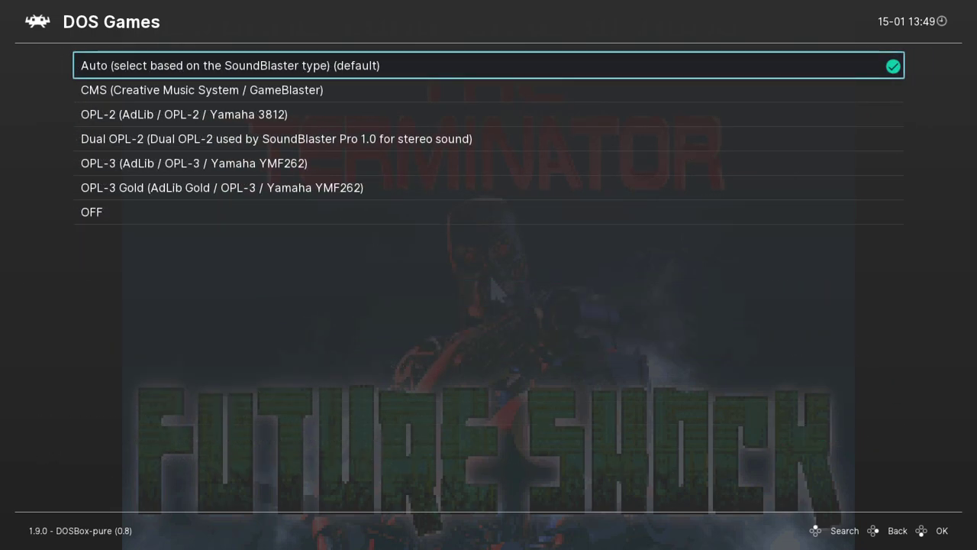
{"action": "scroll", "coordinate": [493, 287], "scroll_direction": "down", "scroll_amount": 4}
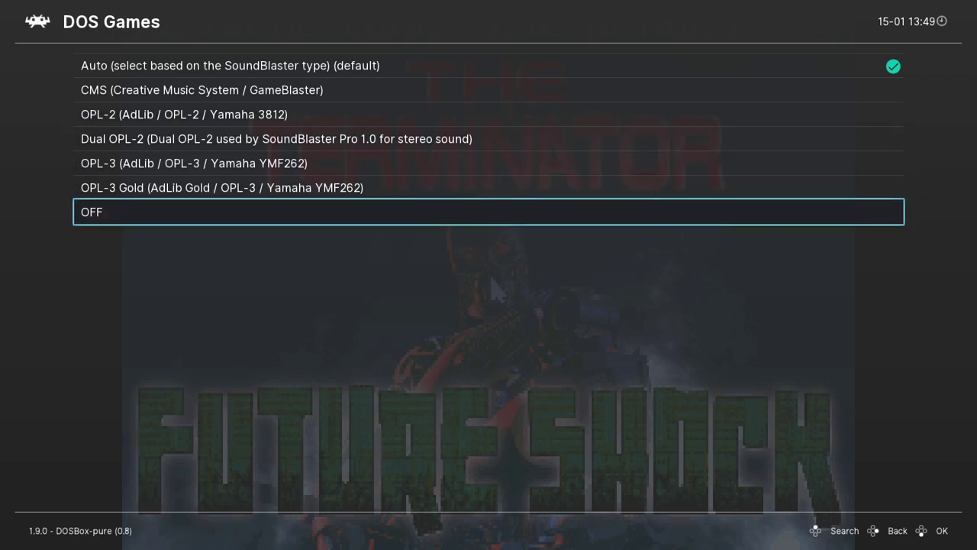
{"action": "right_click", "coordinate": [493, 288]}
{"action": "scroll", "coordinate": [493, 288], "scroll_direction": "down", "scroll_amount": 1}
{"action": "scroll", "coordinate": [493, 288], "scroll_direction": "up", "scroll_amount": 4}
{"action": "scroll", "coordinate": [493, 288], "scroll_direction": "down", "scroll_amount": 1}
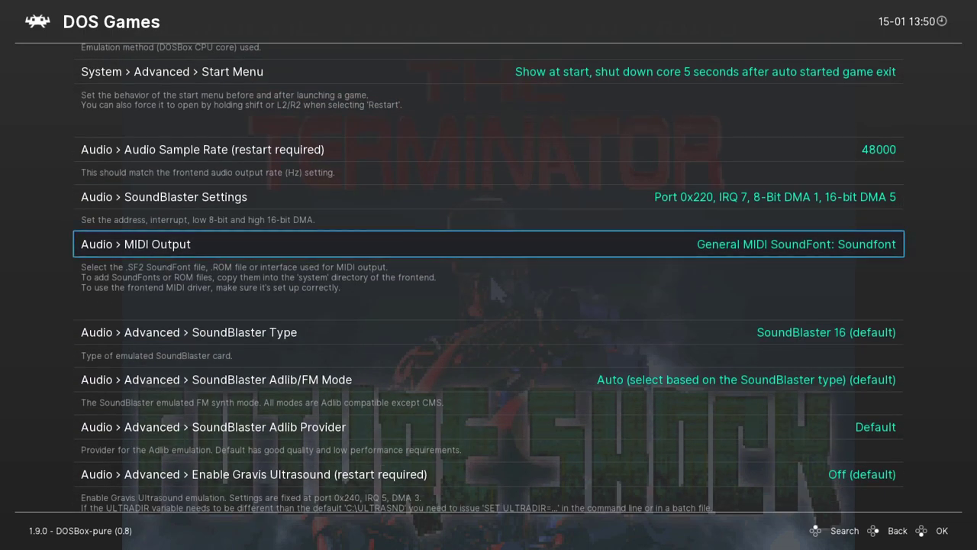
Keep the Soundfont MIDI output and return to the main Settings list.
{"action": "left_click", "coordinate": [493, 288]}
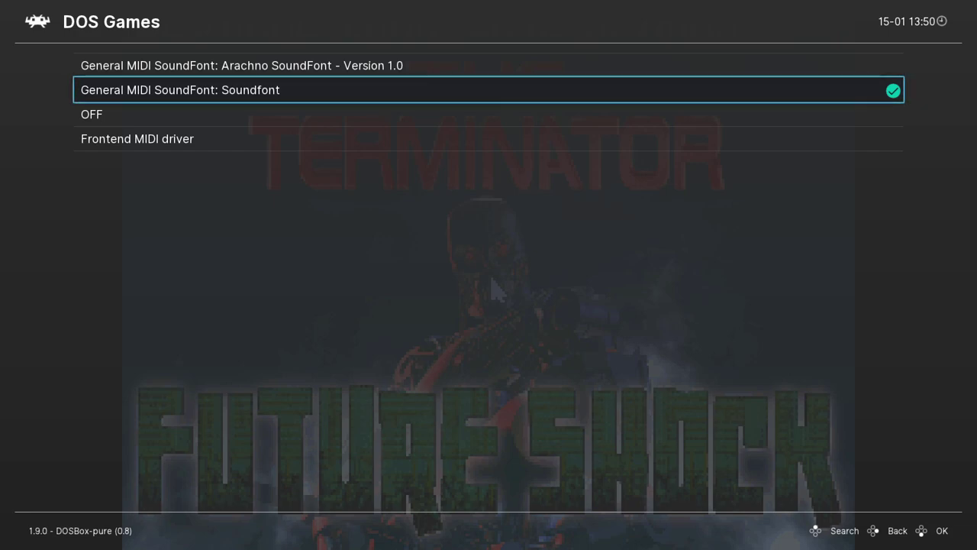
{"action": "key", "text": "Return"}
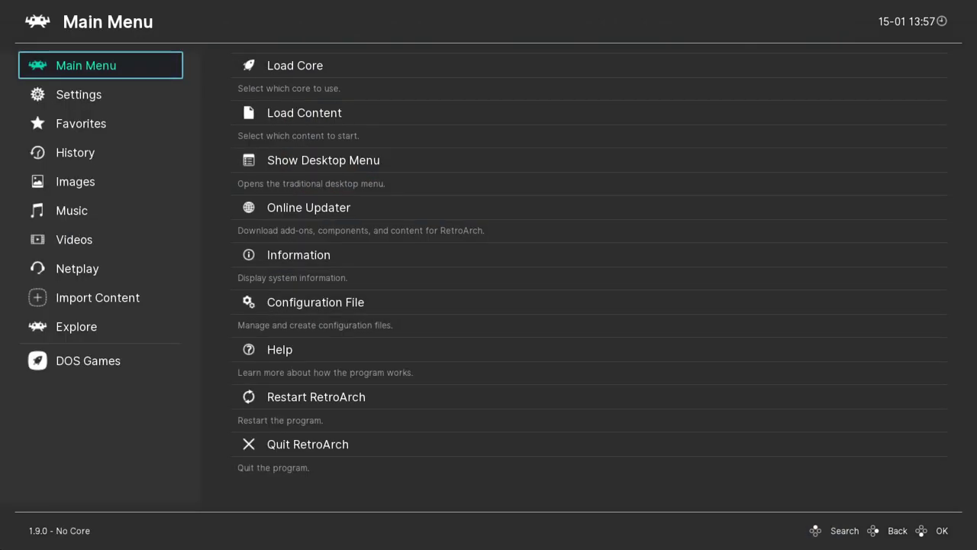
{"action": "key", "text": "Down"}
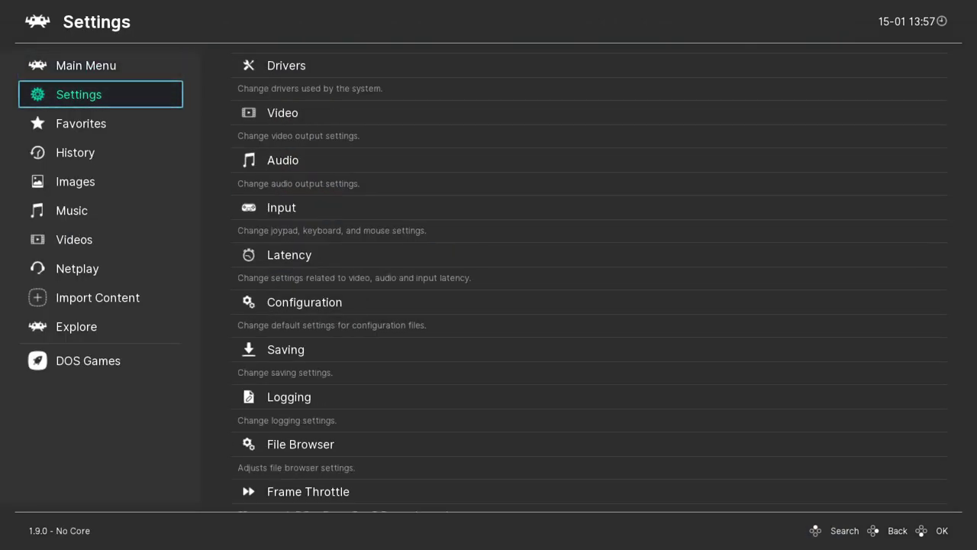
Go to Settings > Audio > MIDI and bring up the Volume value list, currently 100.
{"action": "key", "text": "Down"}
{"action": "key", "text": "Down"}
{"action": "key", "text": "Return"}
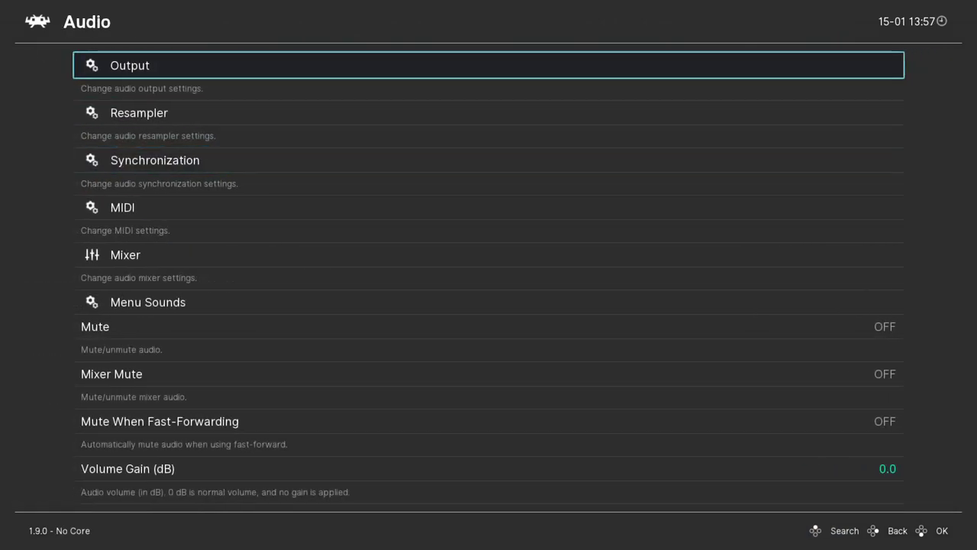
{"action": "key", "text": "Down"}
{"action": "key", "text": "Down"}
{"action": "key", "text": "Return"}
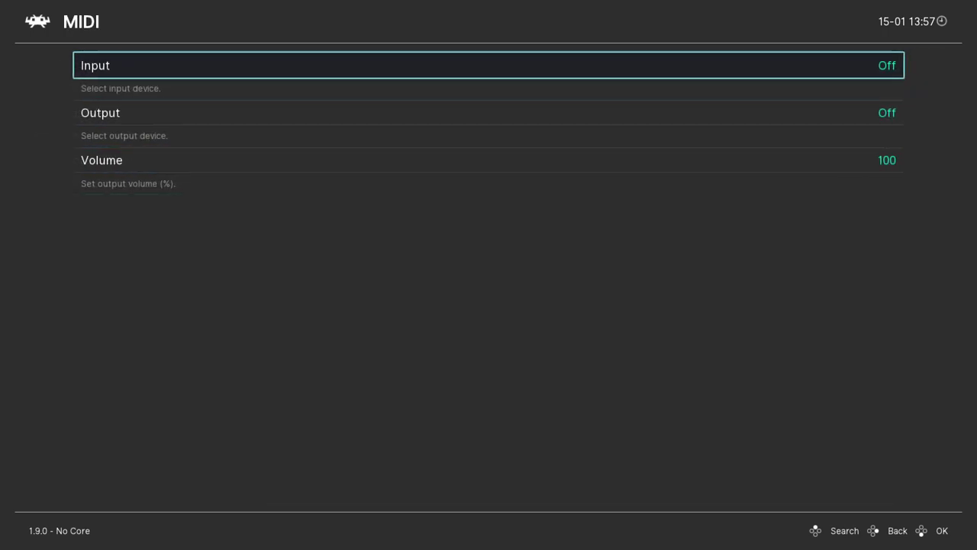
{"action": "key", "text": "Down"}
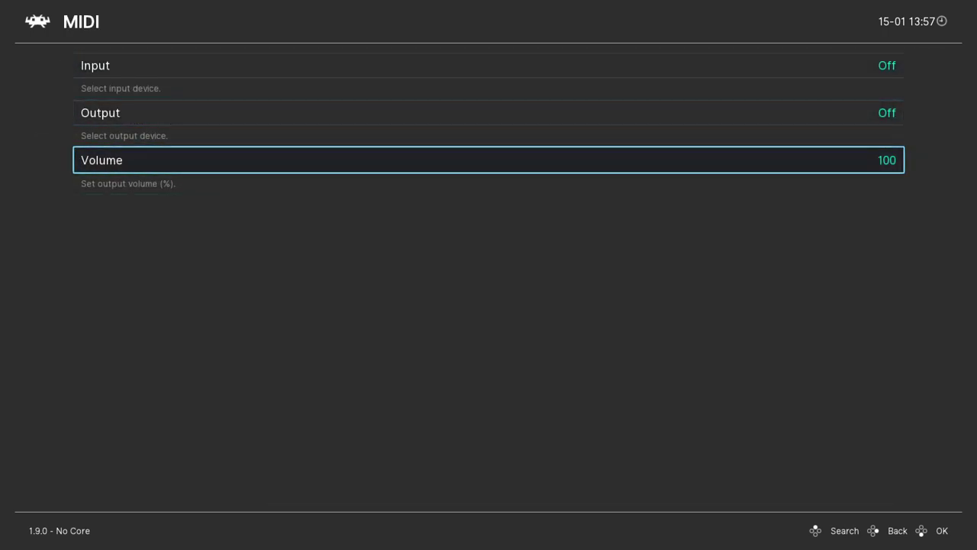
{"action": "key", "text": "Return"}
{"action": "key", "text": "Up"}
{"action": "key", "text": "Up"}
{"action": "key", "text": "Up"}
{"action": "key", "text": "Up"}
{"action": "key", "text": "Up"}
{"action": "key", "text": "Up"}
{"action": "key", "text": "Up"}
{"action": "key", "text": "Up"}
{"action": "key", "text": "Up"}
{"action": "key", "text": "Up"}
{"action": "key", "text": "Up"}
{"action": "key", "text": "Up"}
{"action": "key", "text": "Up"}
{"action": "key", "text": "Up"}
{"action": "key", "text": "Up"}
{"action": "key", "text": "Up"}
{"action": "key", "text": "Up"}
{"action": "key", "text": "Up"}
{"action": "key", "text": "Up"}
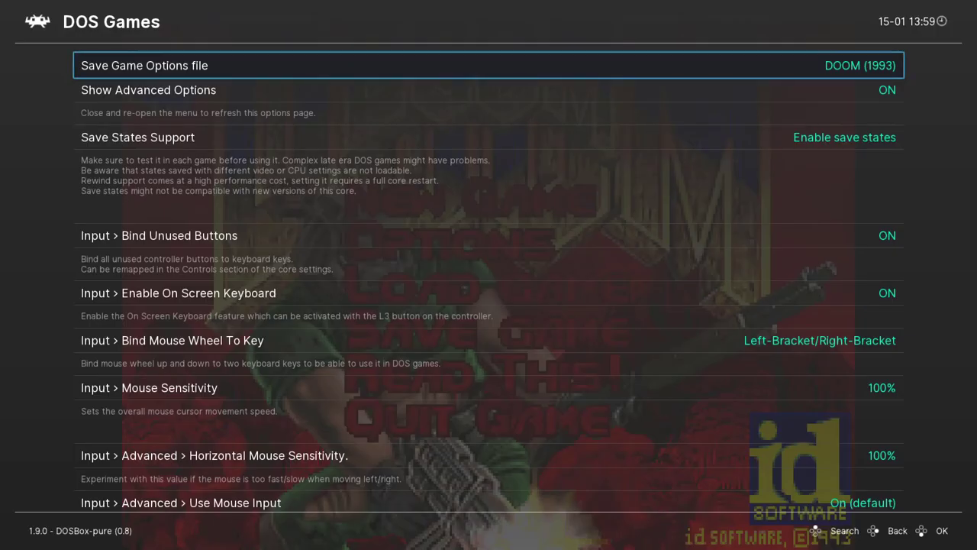
Set the DOSBox Pure MIDI Output to the Arachno SoundFont.
{"action": "key", "text": "Up"}
{"action": "key", "text": "Up"}
{"action": "key", "text": "Up"}
{"action": "key", "text": "Up"}
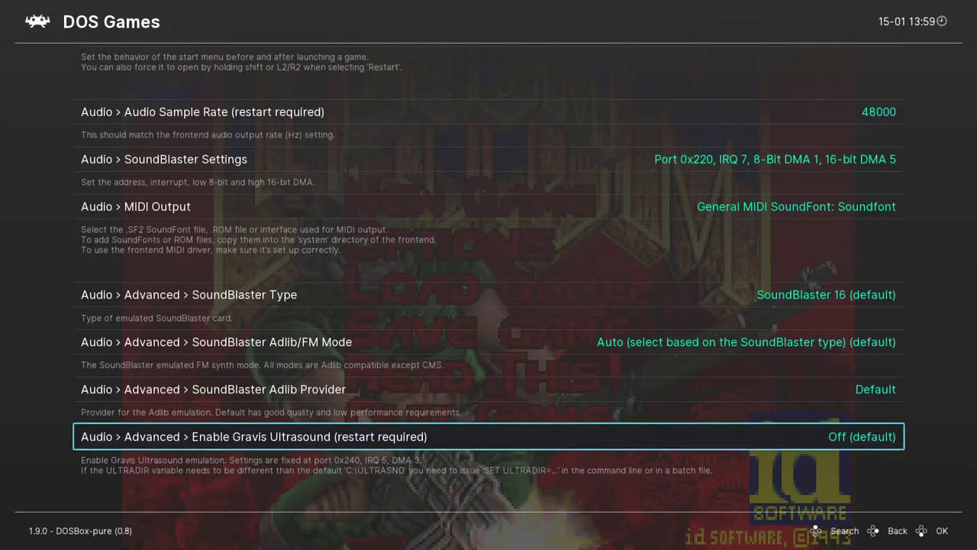
{"action": "key", "text": "Up"}
{"action": "key", "text": "Return"}
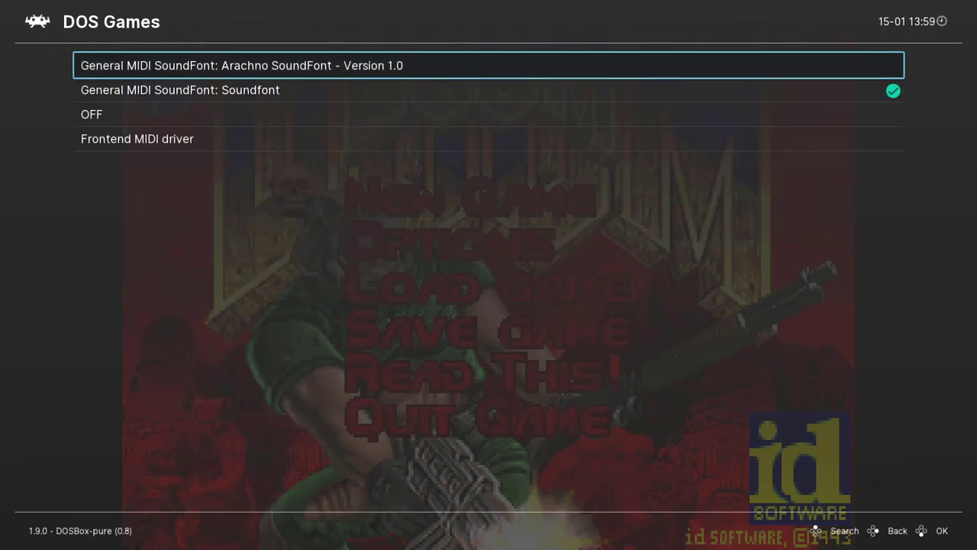
{"action": "key", "text": "Return"}
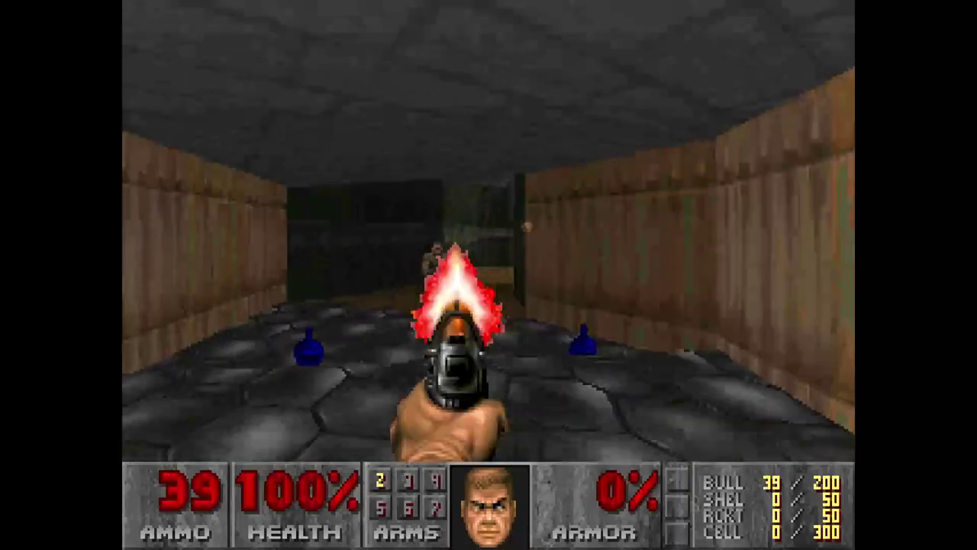
Resume Doom, shoot the zombieman and grab the health and clip.
{"action": "key", "text": "ctrl"}
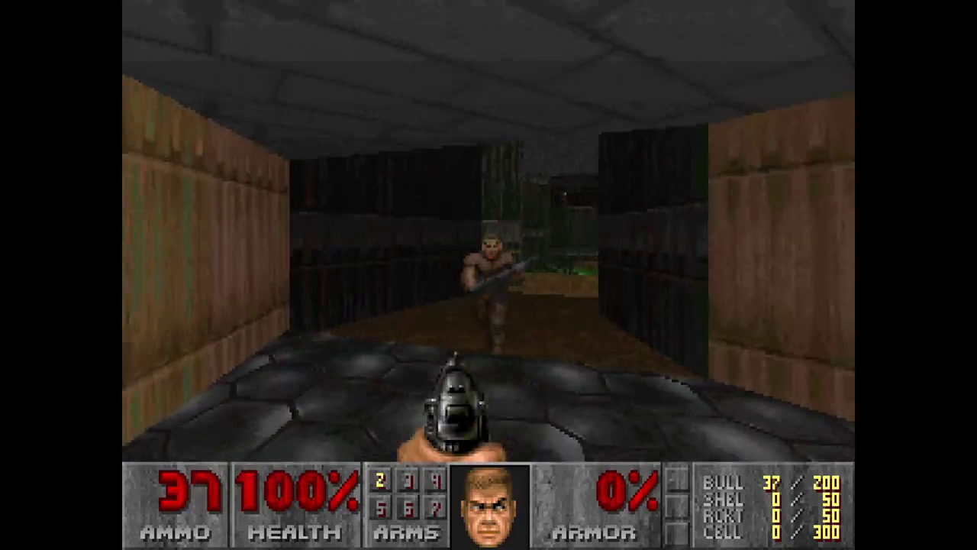
{"action": "key", "text": "ctrl"}
{"action": "key", "text": "ctrl"}
{"action": "key", "text": "Up"}
{"action": "key", "text": "Left"}
{"action": "key", "text": "ctrl"}
{"action": "key", "text": "ctrl"}
{"action": "key", "text": "Up"}
{"action": "key", "text": "ctrl"}
Fire the pistol at the imp on the raised platform while moving around.
{"action": "key", "text": "ctrl"}
{"action": "key", "text": "Left"}
{"action": "key", "text": "Left"}
{"action": "key", "text": "ctrl"}
{"action": "key", "text": "ctrl"}
{"action": "key", "text": "ctrl"}
{"action": "key", "text": "ctrl"}
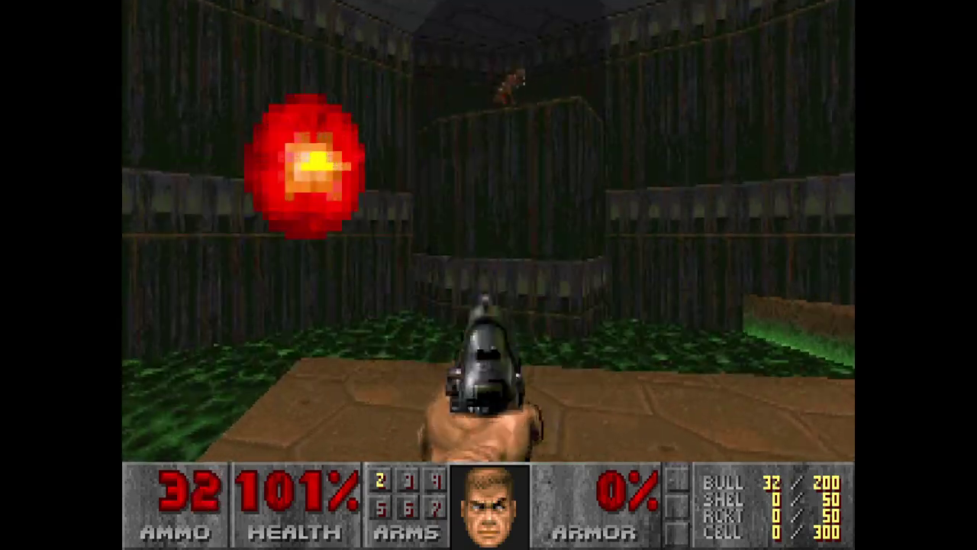
{"action": "key", "text": "ctrl"}
{"action": "key", "text": "Up"}
{"action": "key", "text": "ctrl"}
{"action": "key", "text": "Down"}
{"action": "key", "text": "ctrl"}
{"action": "key", "text": "ctrl"}
{"action": "key", "text": "Up"}
{"action": "key", "text": "Right"}
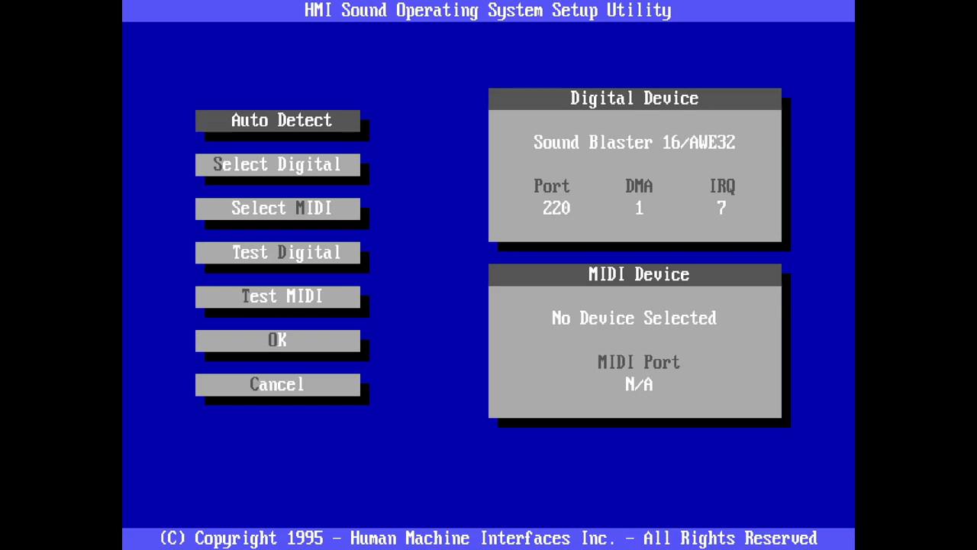
Choose Select MIDI and pick Roland Sound Canvas from the device list.
{"action": "key", "text": "Down"}
{"action": "key", "text": "Down"}
{"action": "key", "text": "Up"}
{"action": "key", "text": "Up"}
{"action": "key", "text": "Down"}
{"action": "key", "text": "Down"}
{"action": "key", "text": "Return"}
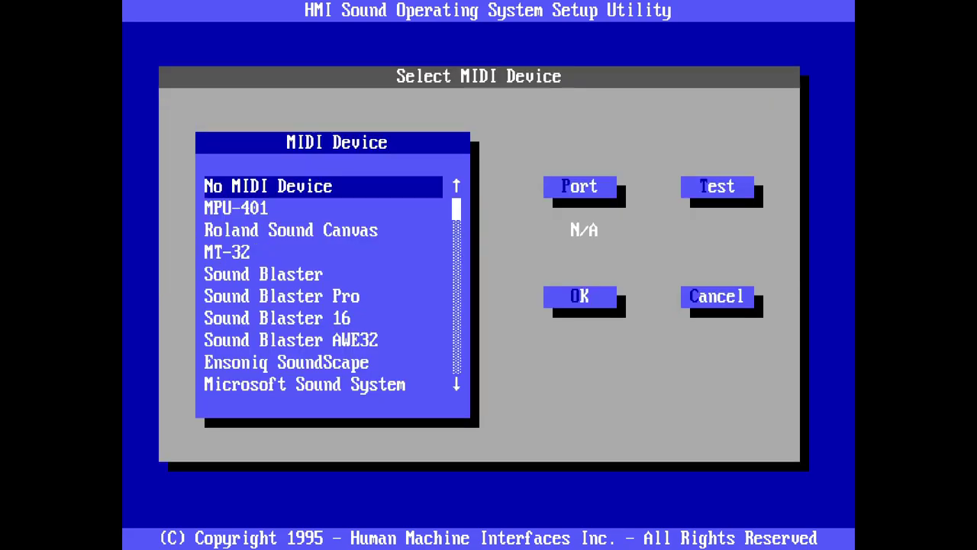
{"action": "key", "text": "Down"}
{"action": "key", "text": "Down"}
{"action": "key", "text": "Down"}
{"action": "key", "text": "shift+Tab"}
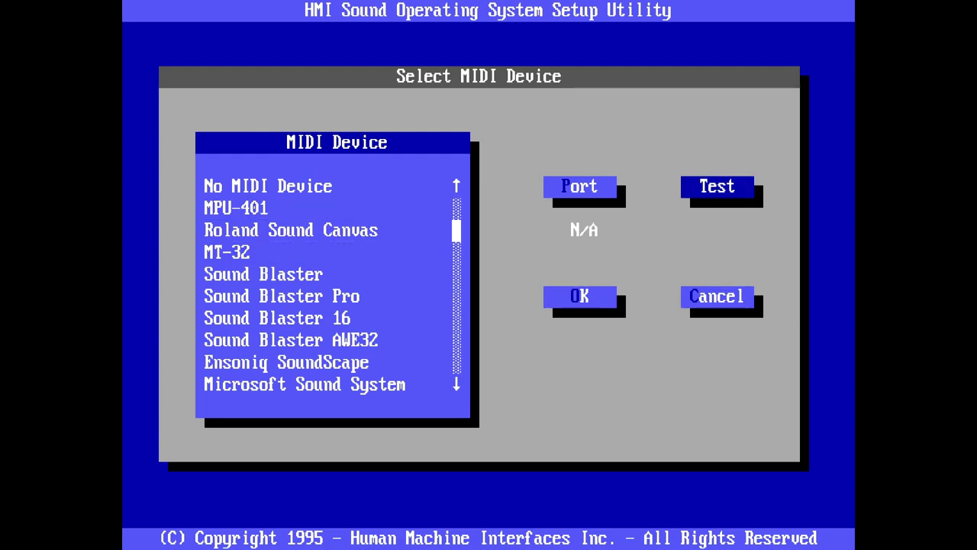
{"action": "key", "text": "shift+Tab"}
{"action": "key", "text": "shift+Tab"}
{"action": "key", "text": "Down"}
Confirm Roland Sound Canvas on port 330 and accept the setup to return to Doom.
{"action": "key", "text": "shift+Tab"}
{"action": "key", "text": "Tab"}
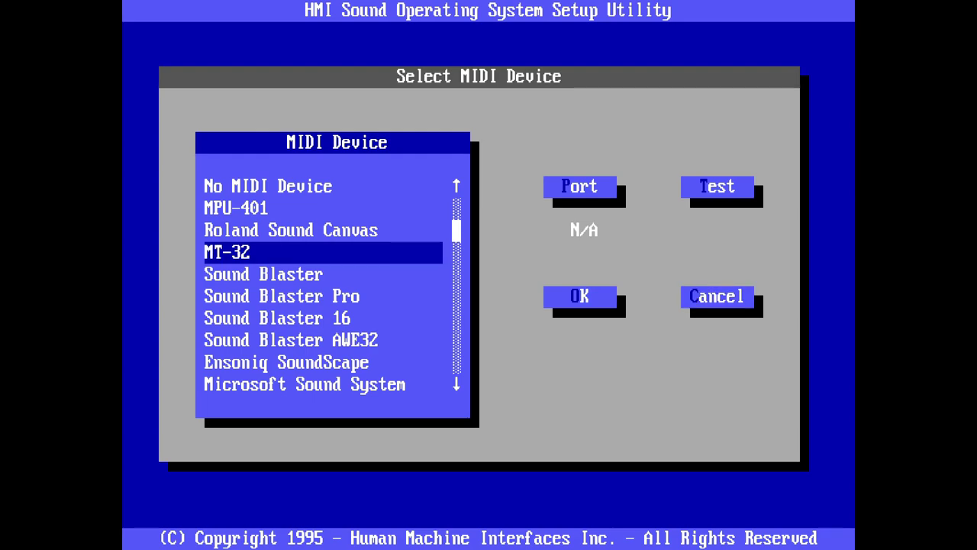
{"action": "key", "text": "shift+Tab"}
{"action": "key", "text": "shift+Tab"}
{"action": "key", "text": "shift+Tab"}
{"action": "key", "text": "shift+Tab"}
{"action": "key", "text": "Down"}
{"action": "key", "text": "Tab"}
{"action": "key", "text": "Tab"}
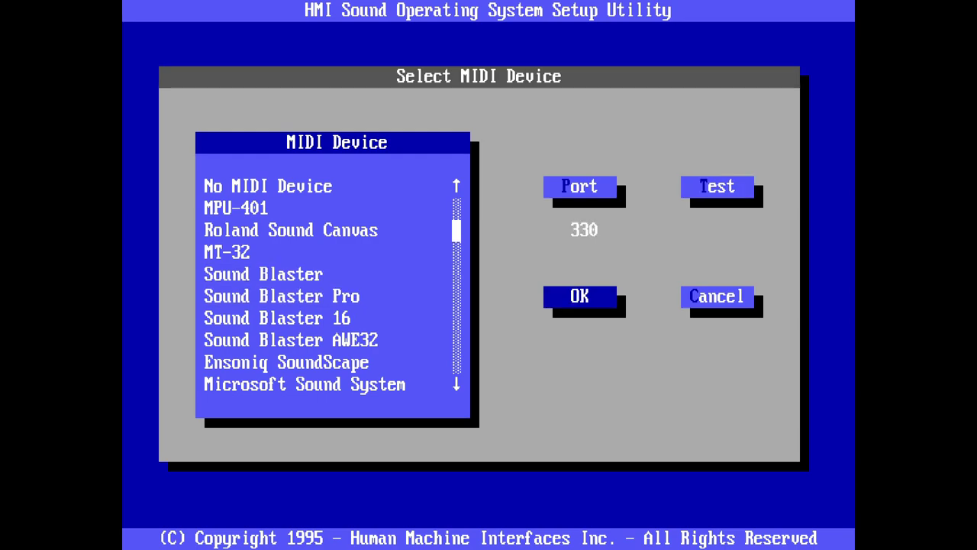
{"action": "key", "text": "Return"}
{"action": "key", "text": "Down"}
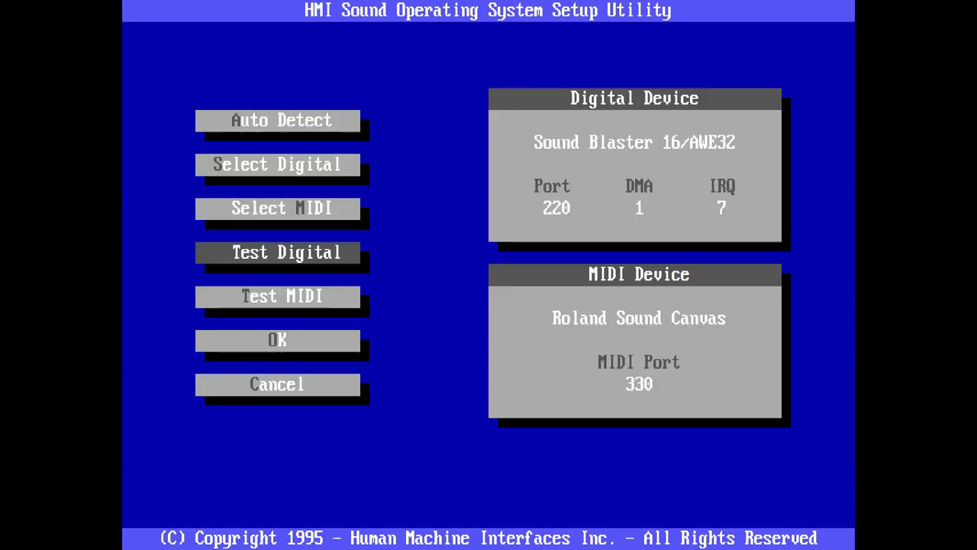
{"action": "key", "text": "Down"}
{"action": "key", "text": "Down"}
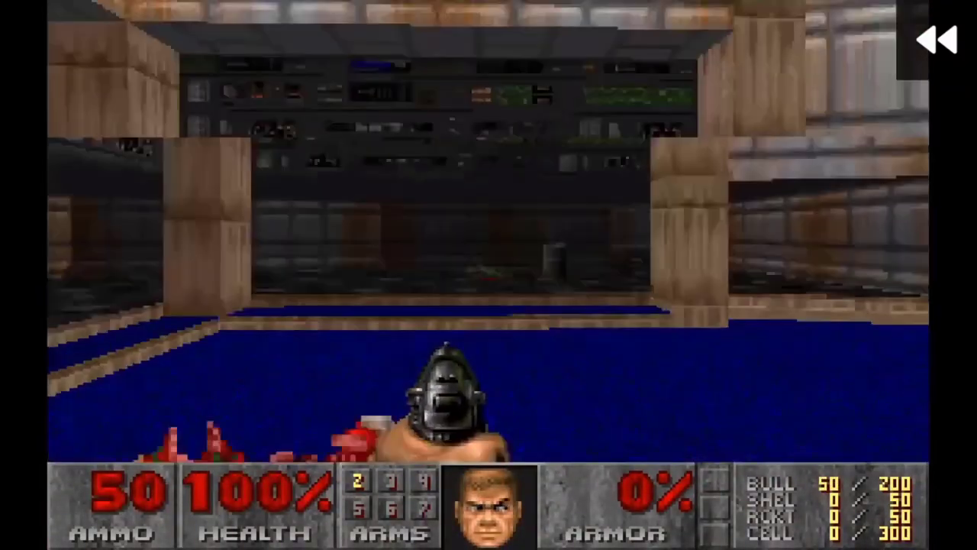
Review the Port 1 button mappings set by the automatic DOOM key mapping.
{"action": "key", "text": "Down"}
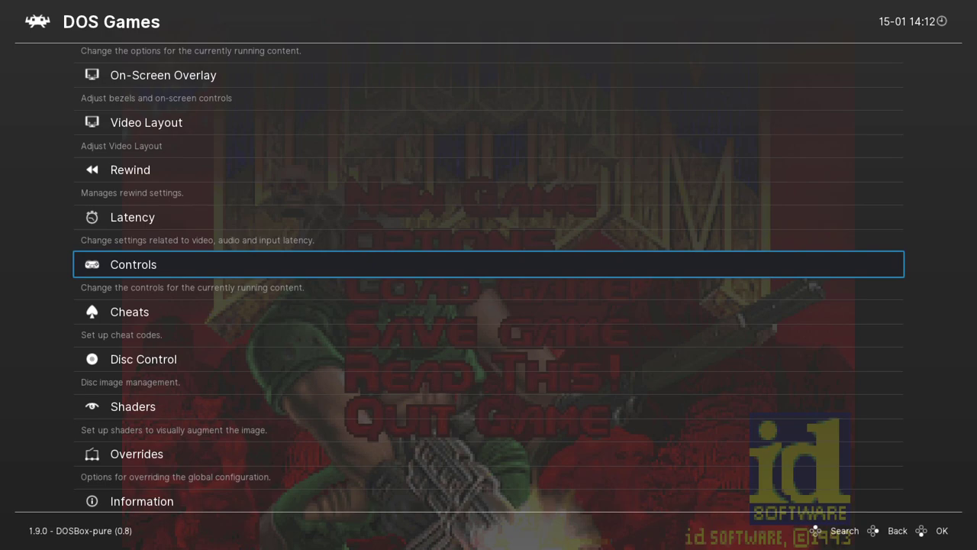
{"action": "key", "text": "Return"}
{"action": "key", "text": "Down"}
{"action": "key", "text": "Down"}
{"action": "key", "text": "Down"}
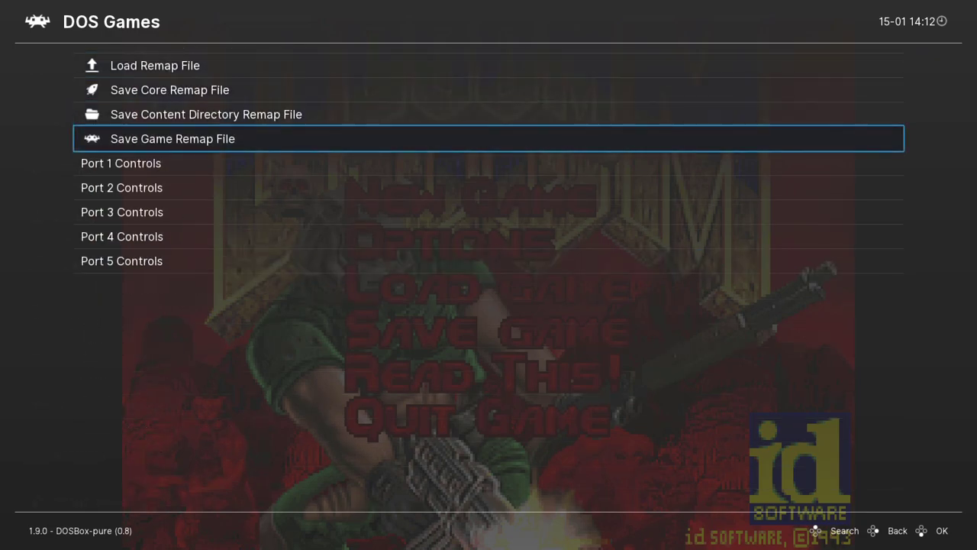
{"action": "key", "text": "Return"}
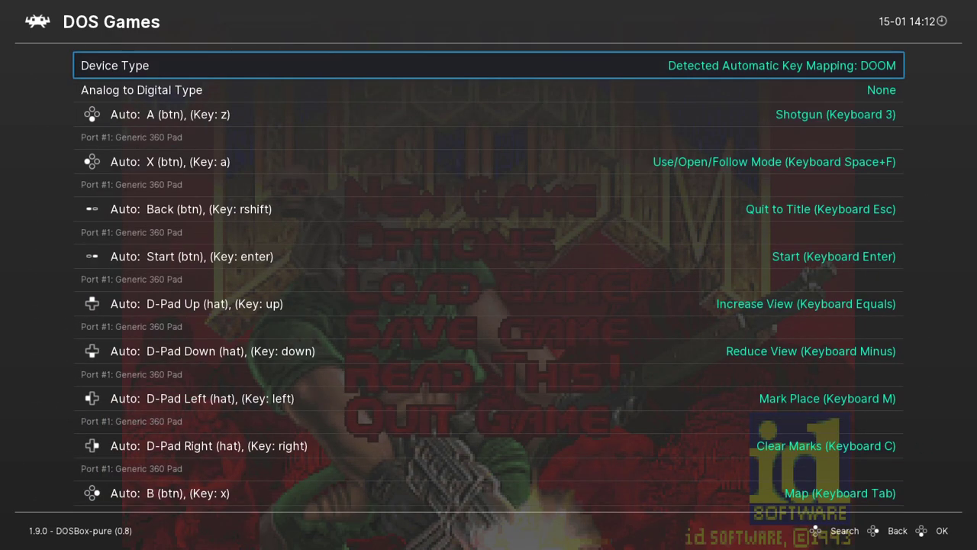
{"action": "key", "text": "Down"}
{"action": "key", "text": "Down"}
{"action": "key", "text": "Down"}
{"action": "key", "text": "Down"}
{"action": "key", "text": "Down"}
{"action": "key", "text": "Down"}
{"action": "key", "text": "Down"}
{"action": "key", "text": "Down"}
{"action": "key", "text": "Down"}
{"action": "key", "text": "Down"}
{"action": "key", "text": "Down"}
{"action": "key", "text": "Down"}
{"action": "key", "text": "Down"}
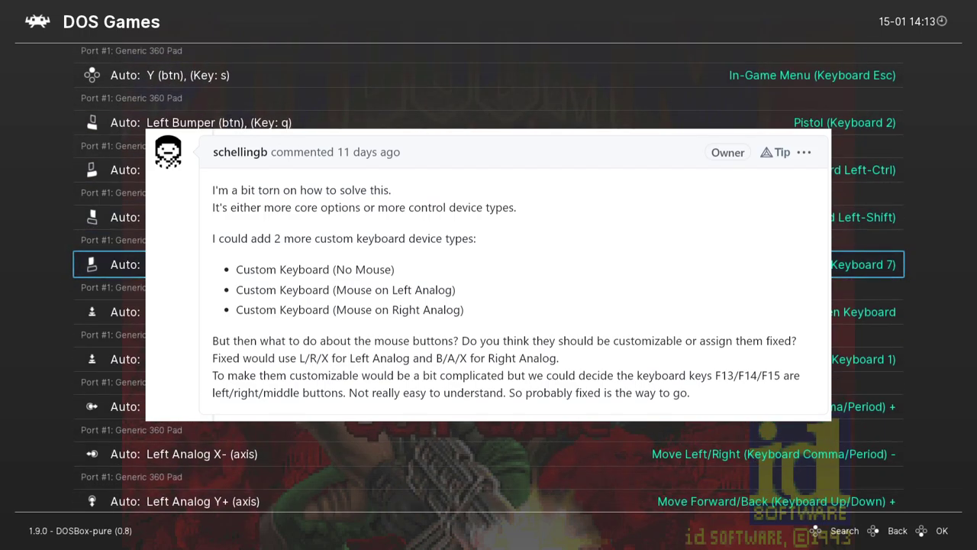
{"action": "key", "text": "Up"}
{"action": "key", "text": "Up"}
{"action": "key", "text": "Up"}
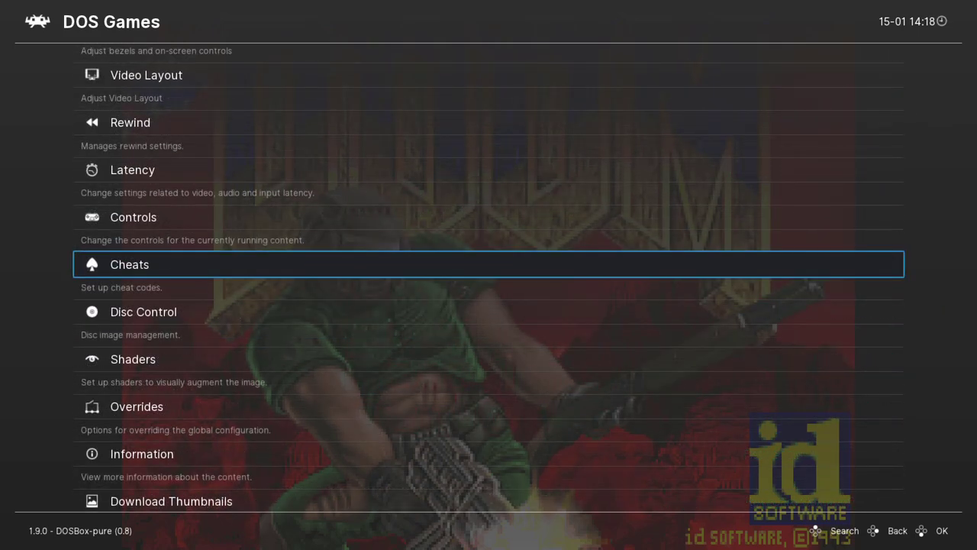
{"action": "key", "text": "Return"}
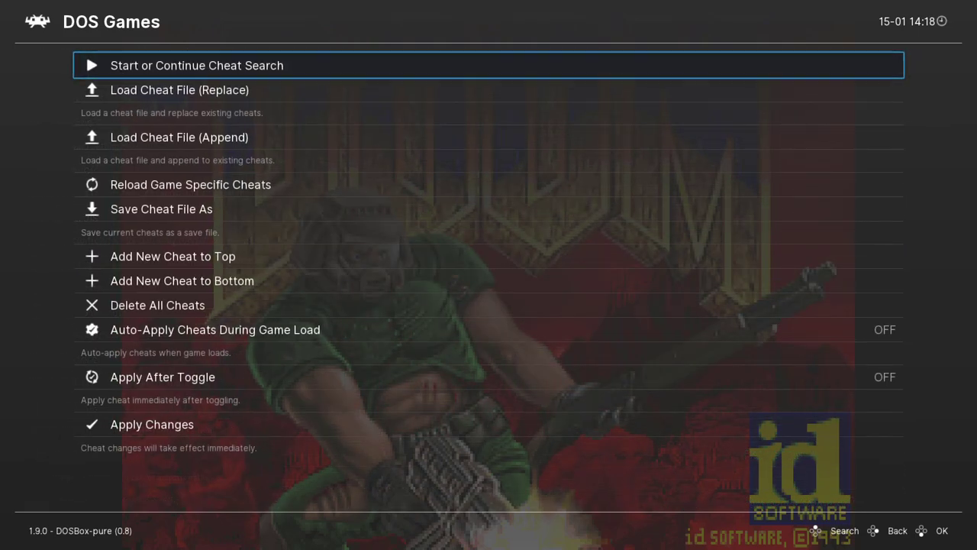
{"action": "key", "text": "BackSpace"}
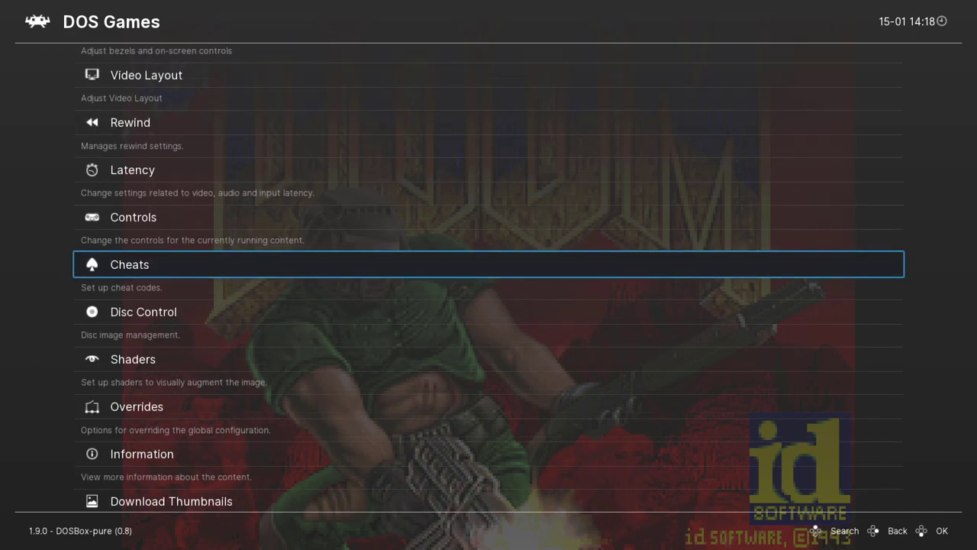
{"action": "key", "text": "Down"}
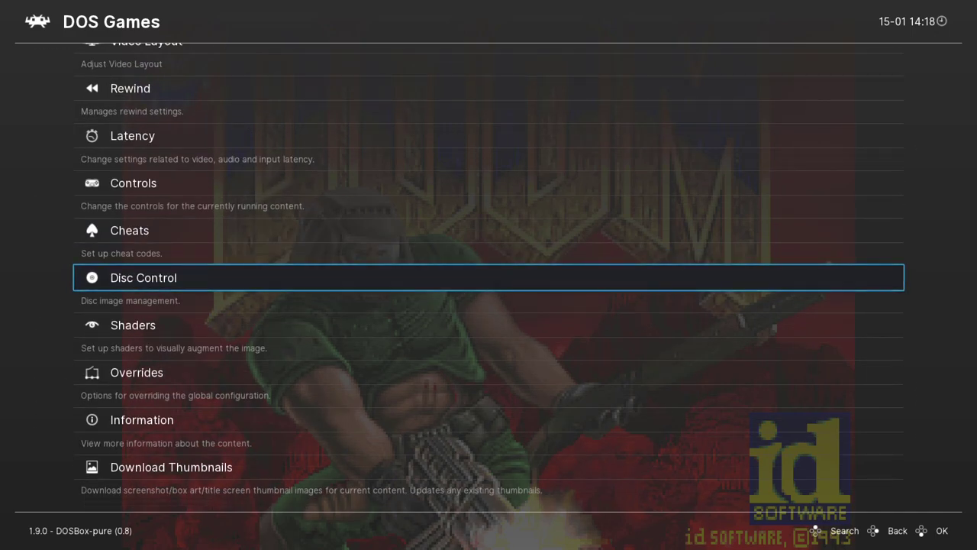
{"action": "key", "text": "Return"}
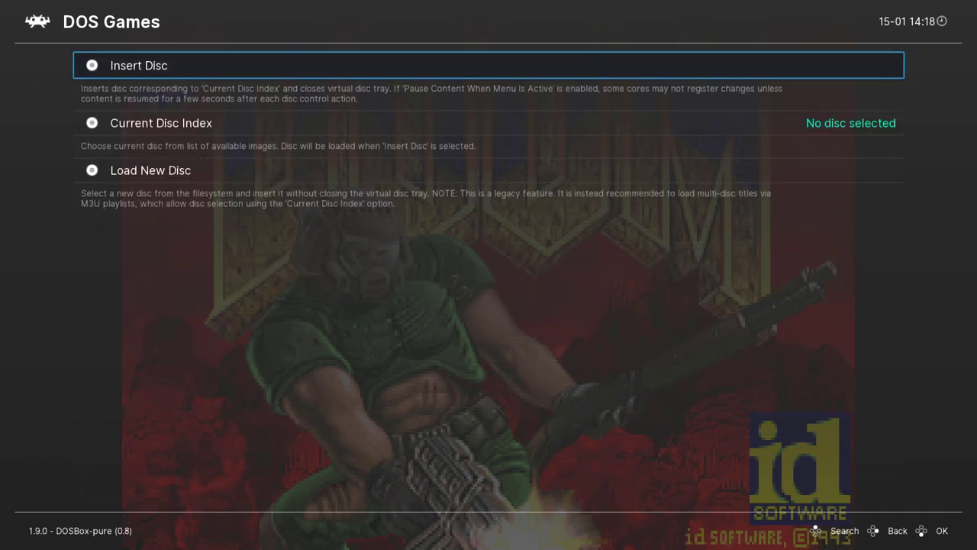
{"action": "key", "text": "Down"}
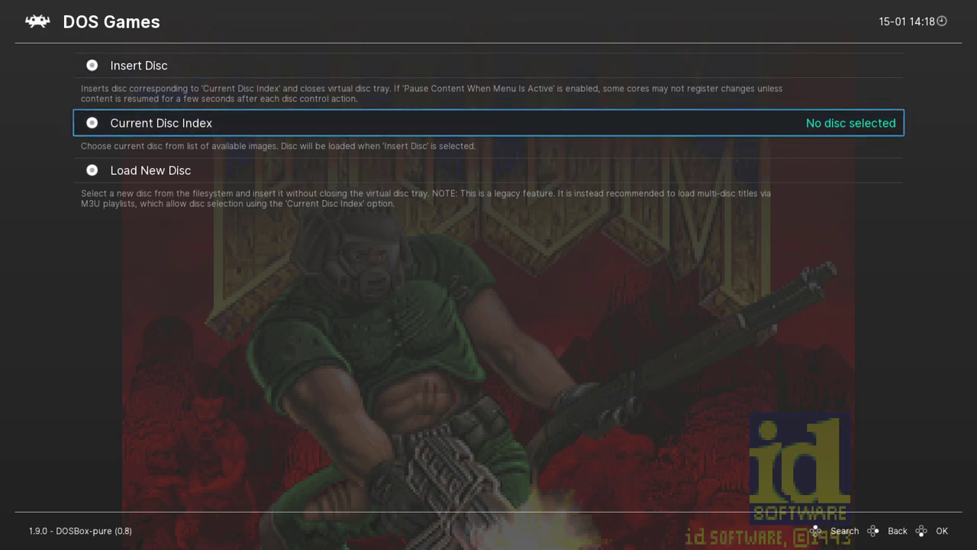
{"action": "key", "text": "Down"}
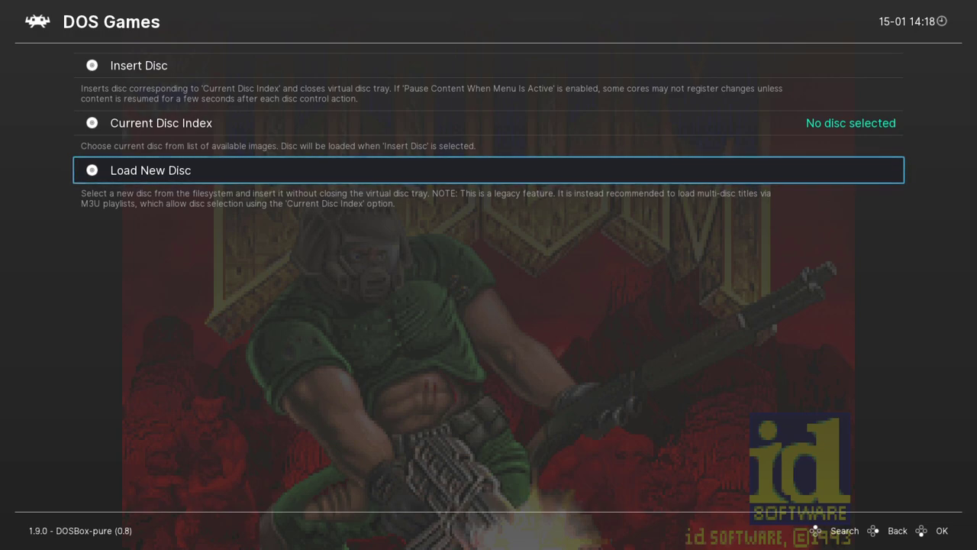
{"action": "key", "text": "Up"}
{"action": "key", "text": "BackSpace"}
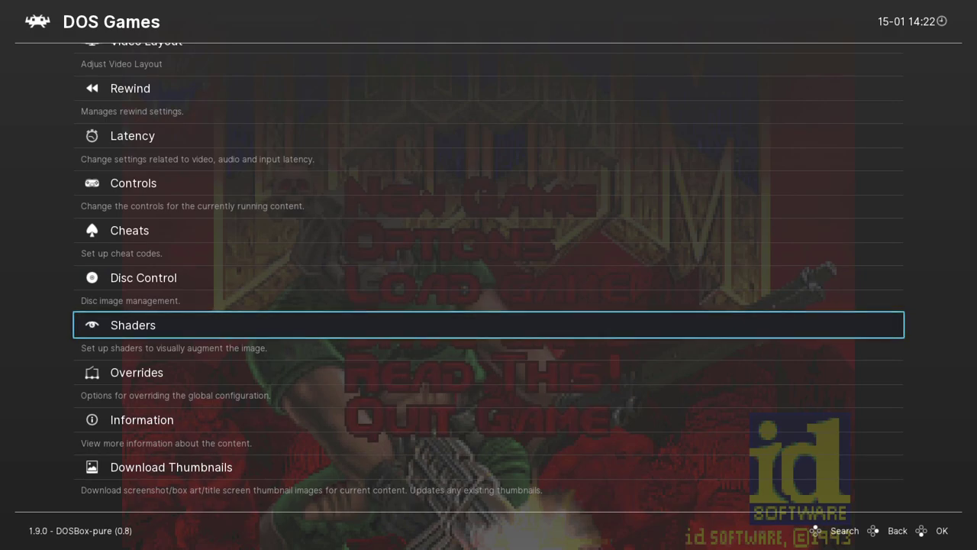
Browse the shader preset folders under Load Shader Preset without loading one.
{"action": "key", "text": "Return"}
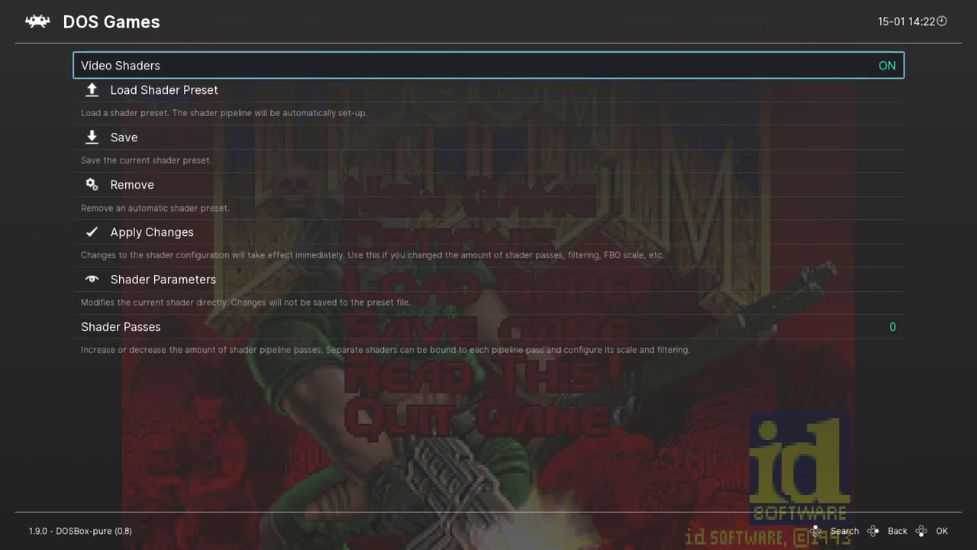
{"action": "key", "text": "Down"}
{"action": "key", "text": "Return"}
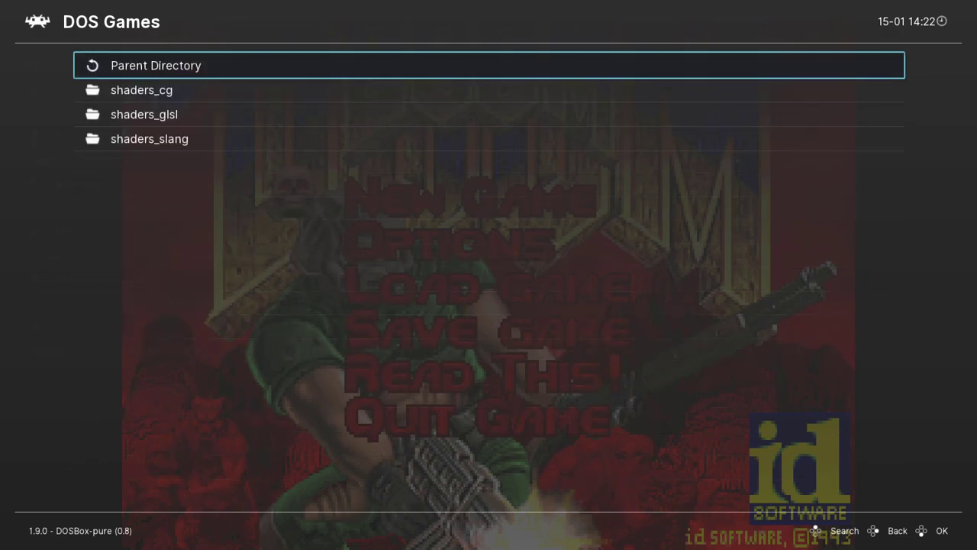
{"action": "key", "text": "BackSpace"}
{"action": "key", "text": "BackSpace"}
{"action": "key", "text": "BackSpace"}
{"action": "key", "text": "BackSpace"}
Resume Doom from the Quick Menu and fire the pistol down the corridor.
{"action": "key", "text": "Down"}
{"action": "key", "text": "Right"}
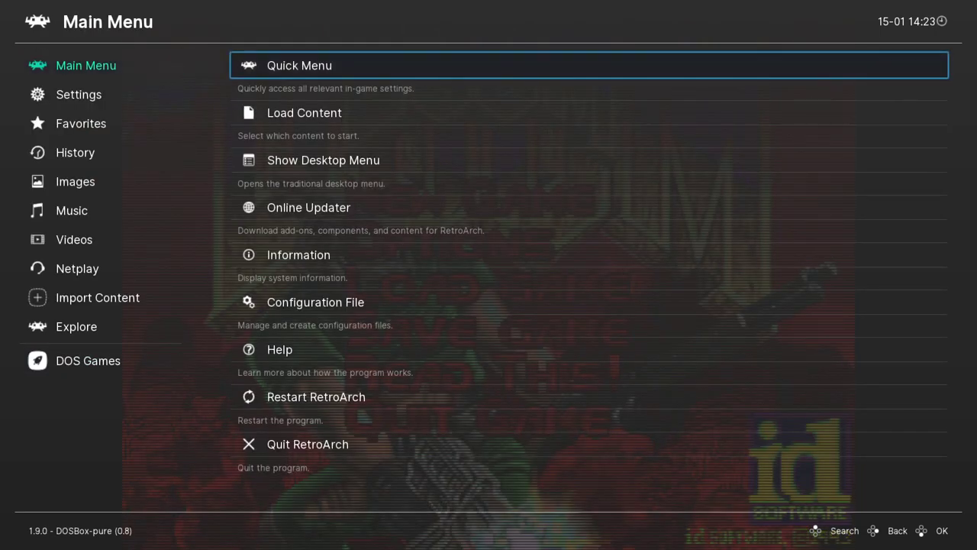
{"action": "key", "text": "Return"}
{"action": "key", "text": "Return"}
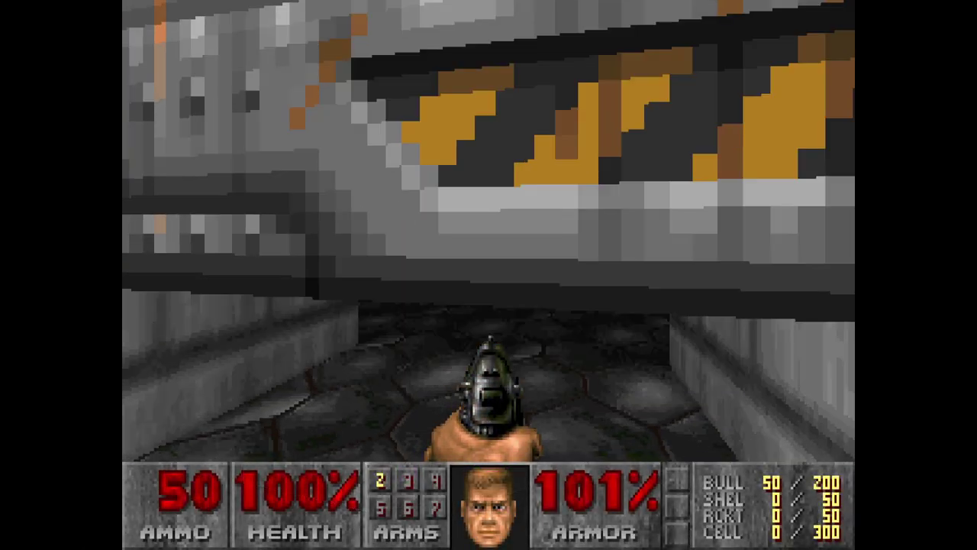
{"action": "key", "text": "ctrl"}
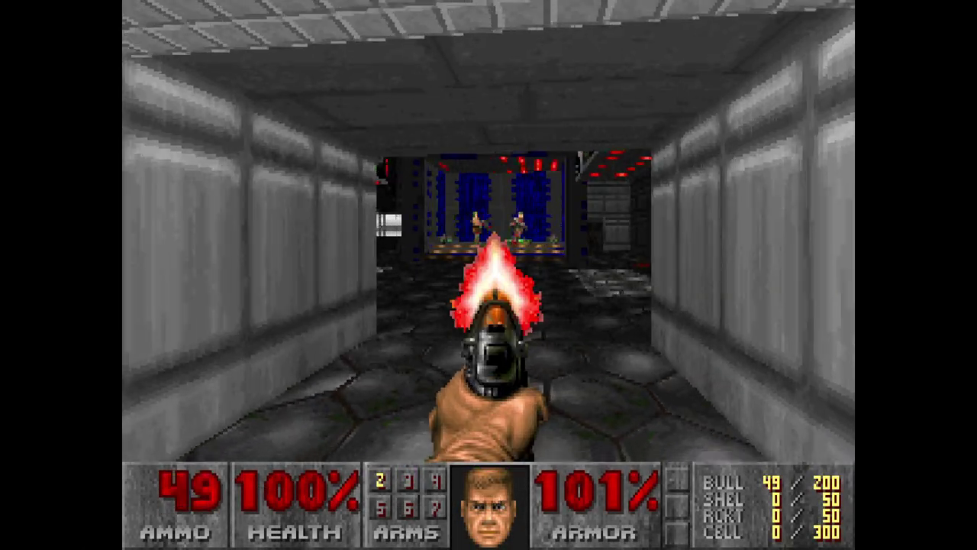